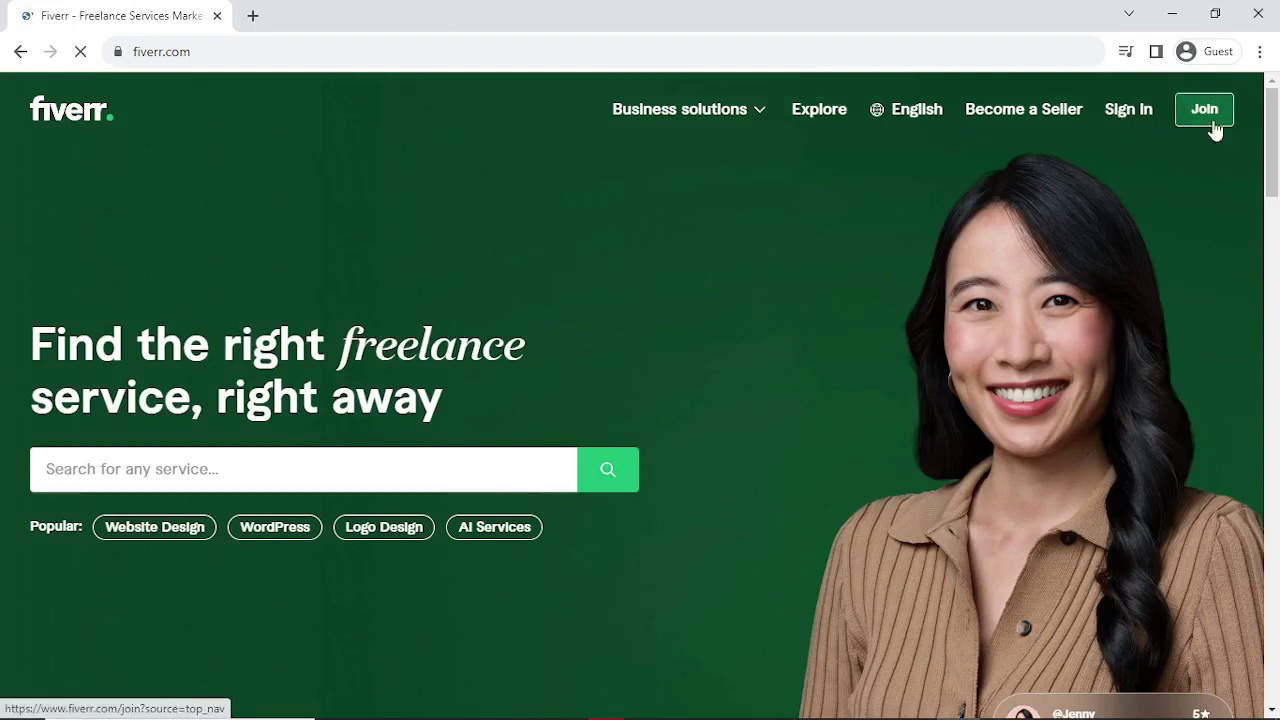
From Sign in, switch to the 'Create a new account' form via 'Join here'.
click(1118, 110)
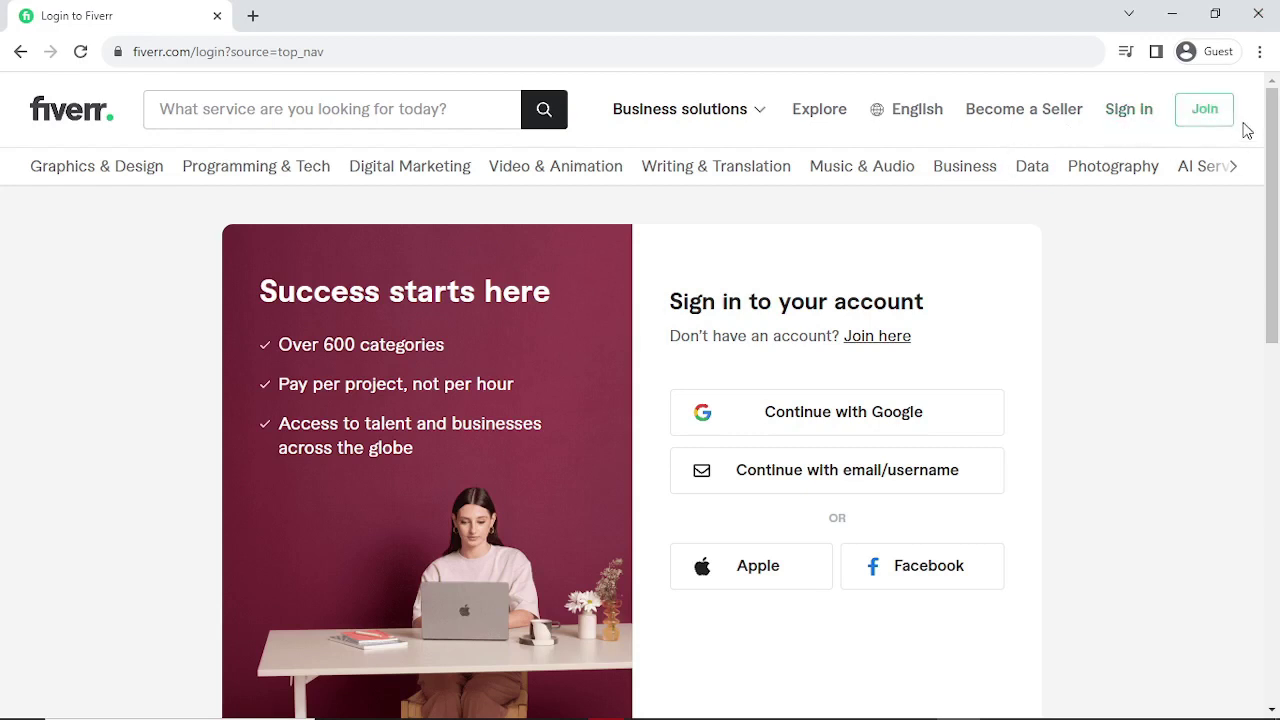
click(900, 335)
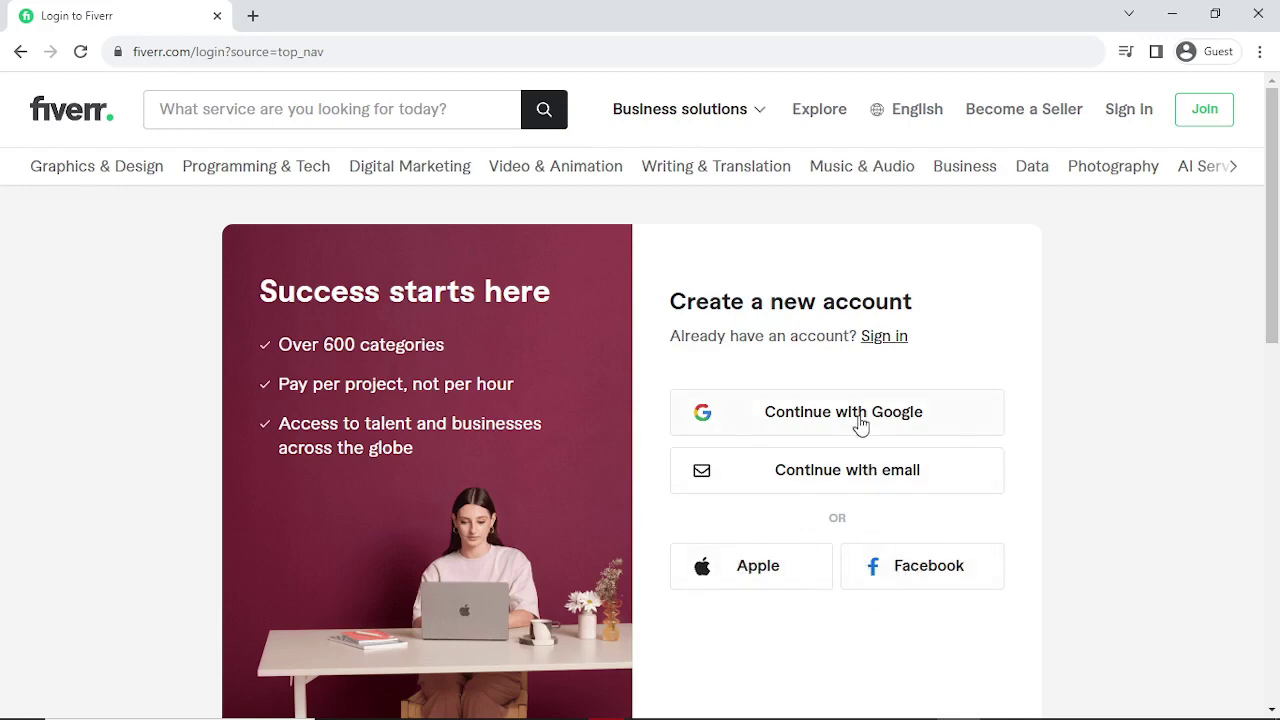
click(807, 422)
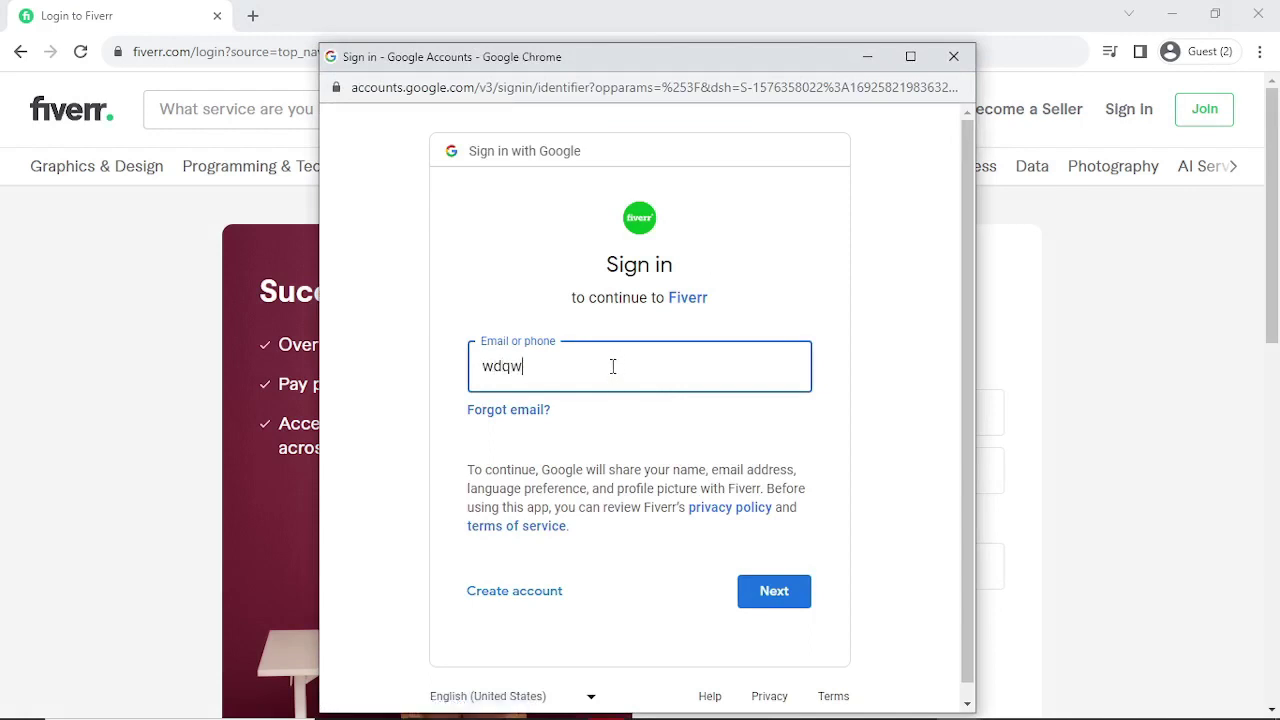
double_click(717, 352)
text(vddssvddsv)
key(shift+Left)
key(shift+Left)
key(shift+Left)
key(shift+Left)
key(shift+Left)
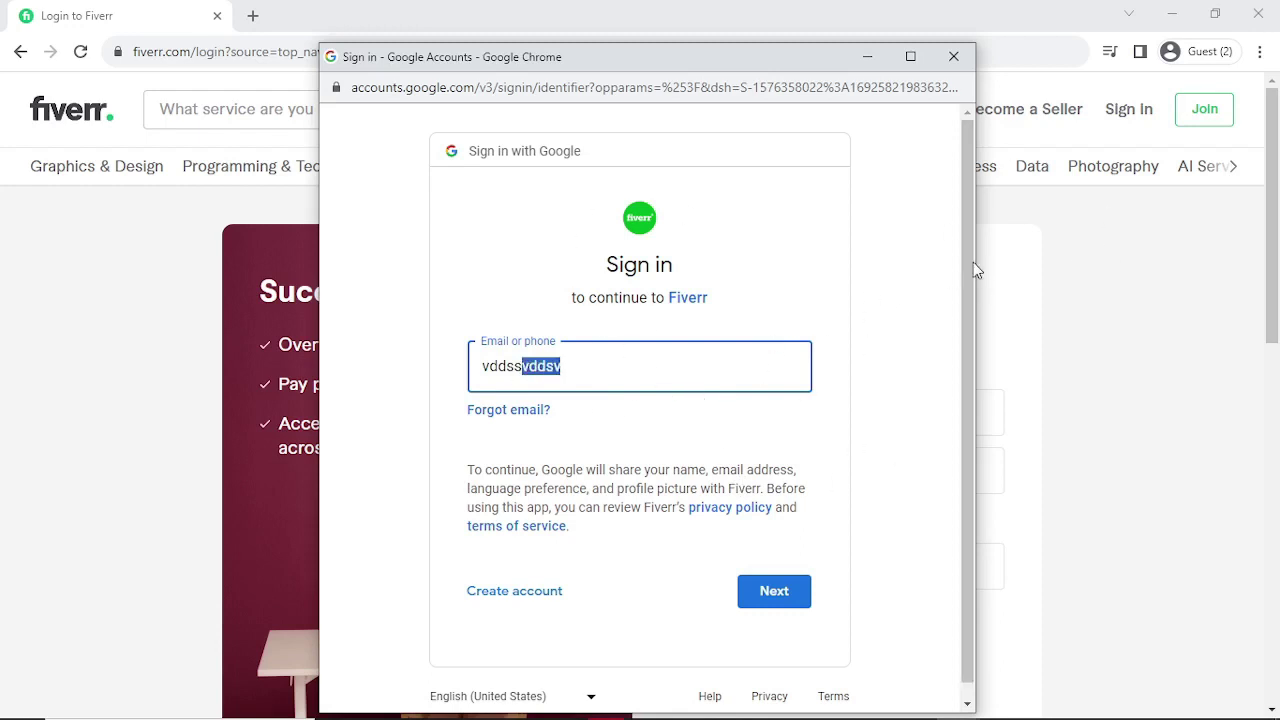
click(953, 56)
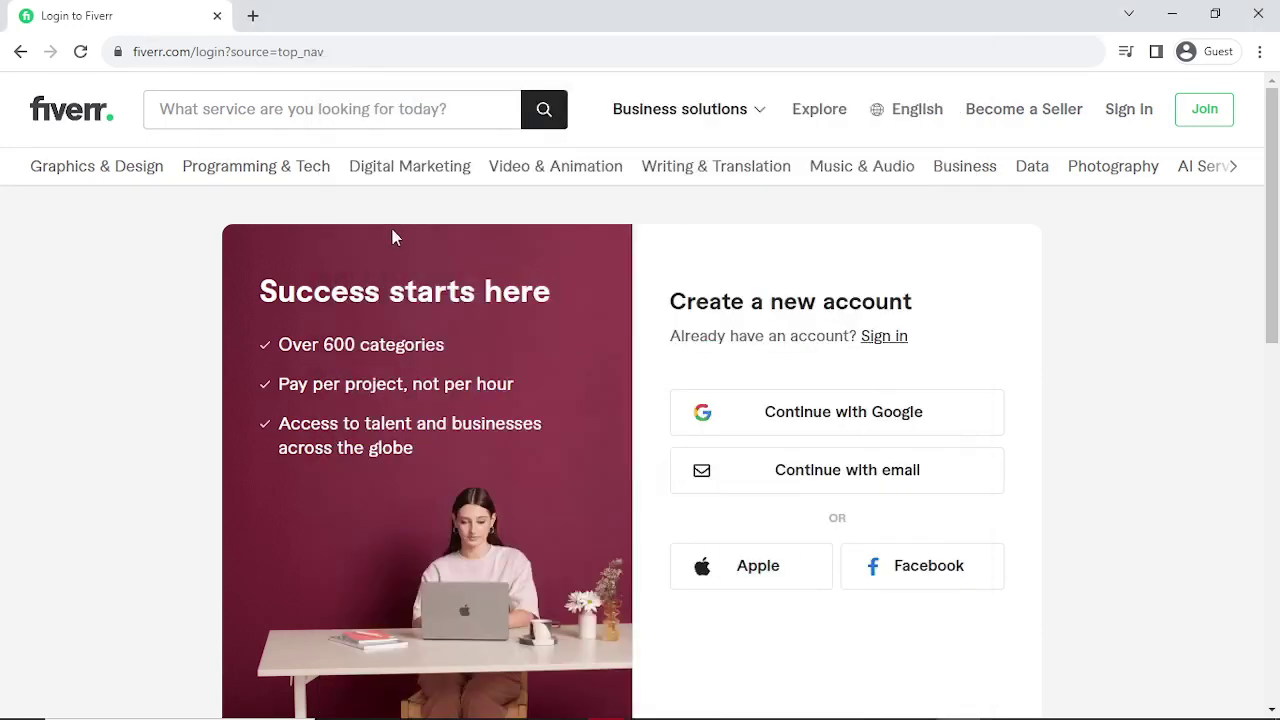
Go to the Video & Animation category page and bring up the service search suggestions.
click(348, 118)
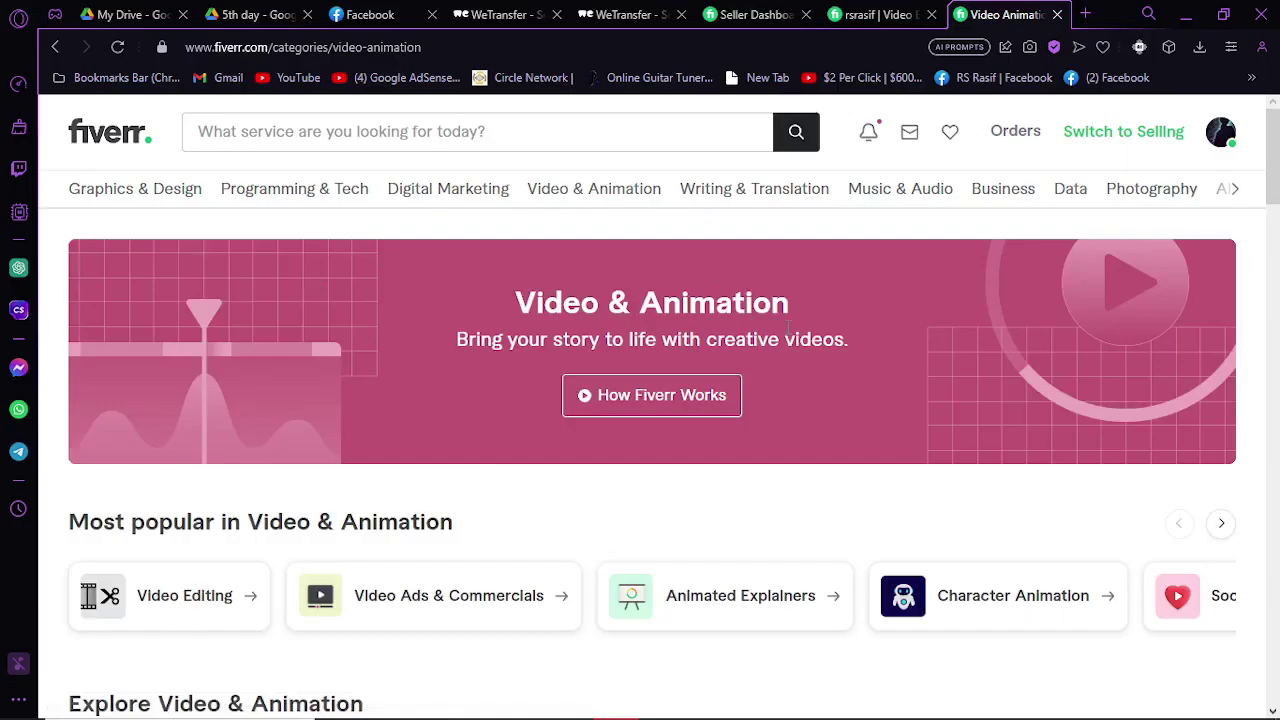
scroll(640, 409, down, 1)
scroll(583, 463, up, 1)
click(452, 134)
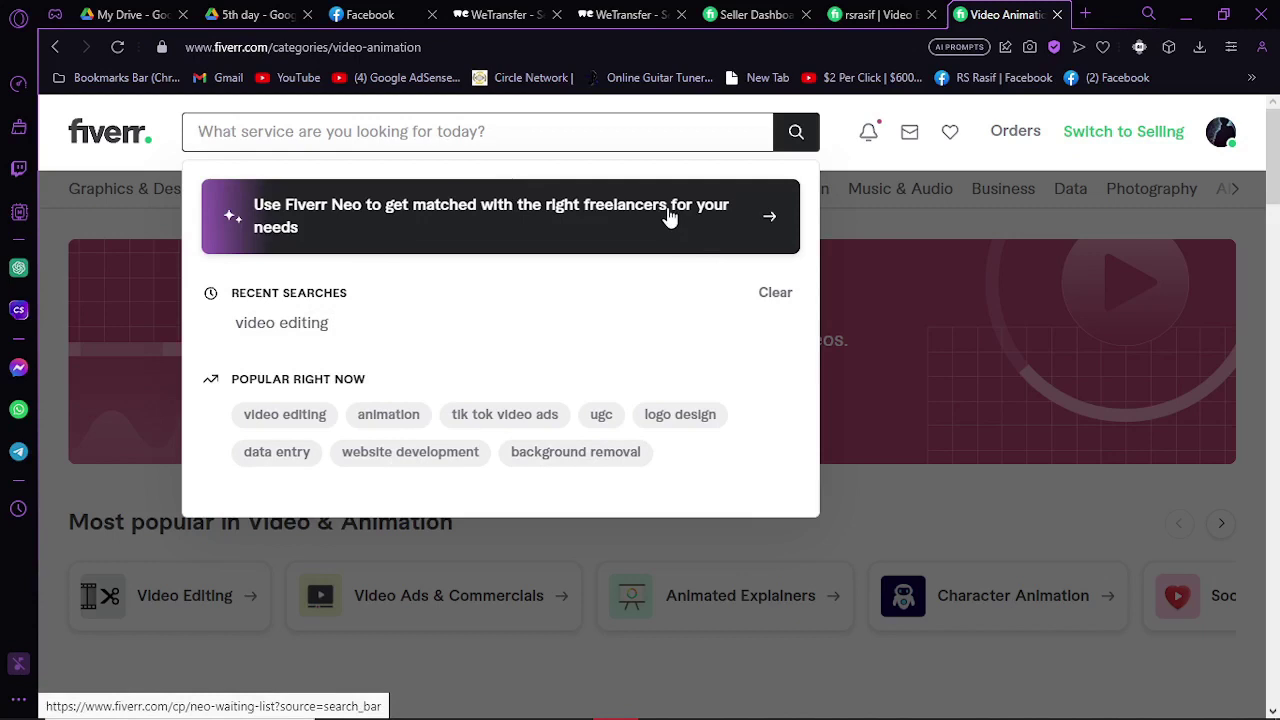
Search for 'video editor' and scroll through the results.
text(vide)
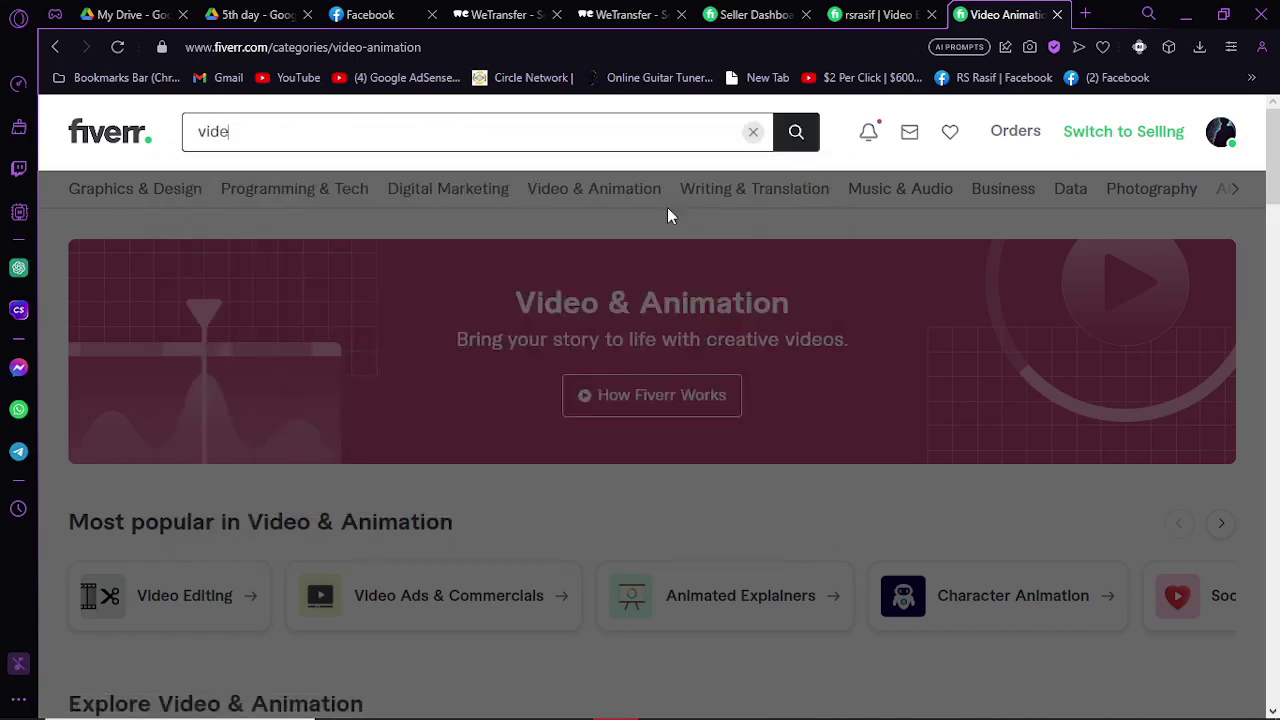
text(o editor)
key(Return)
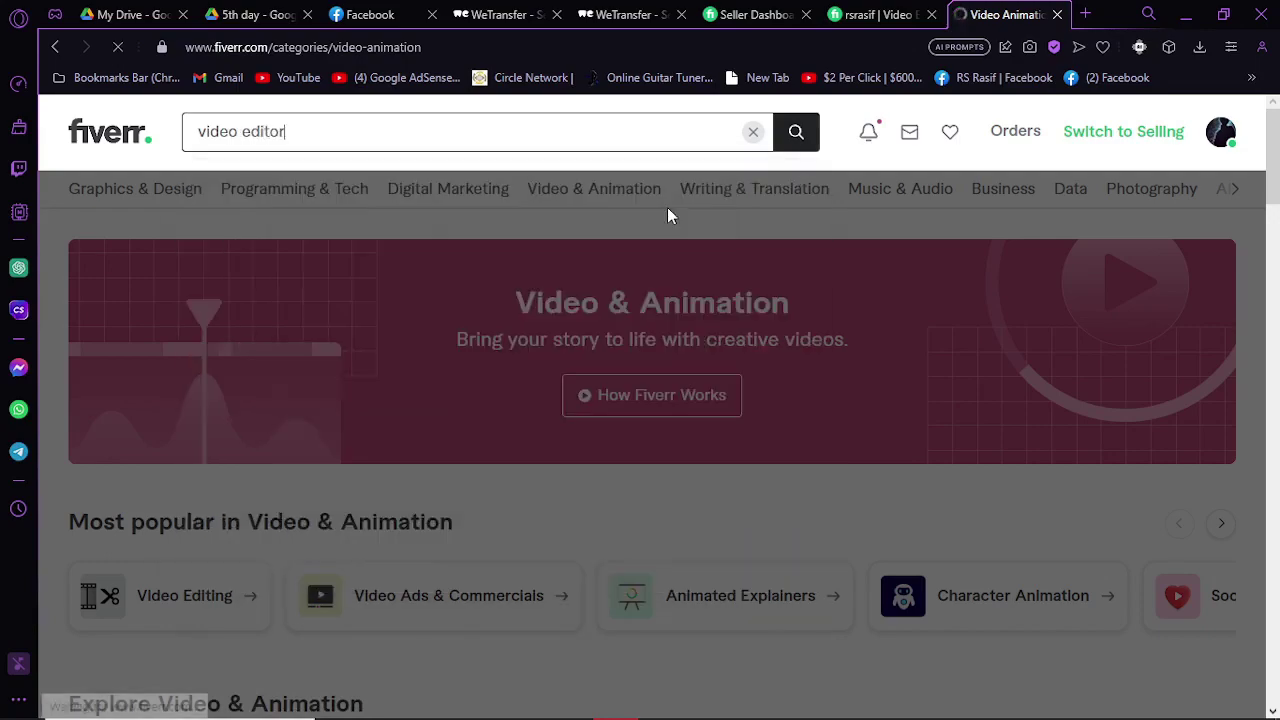
scroll(297, 434, down, 3)
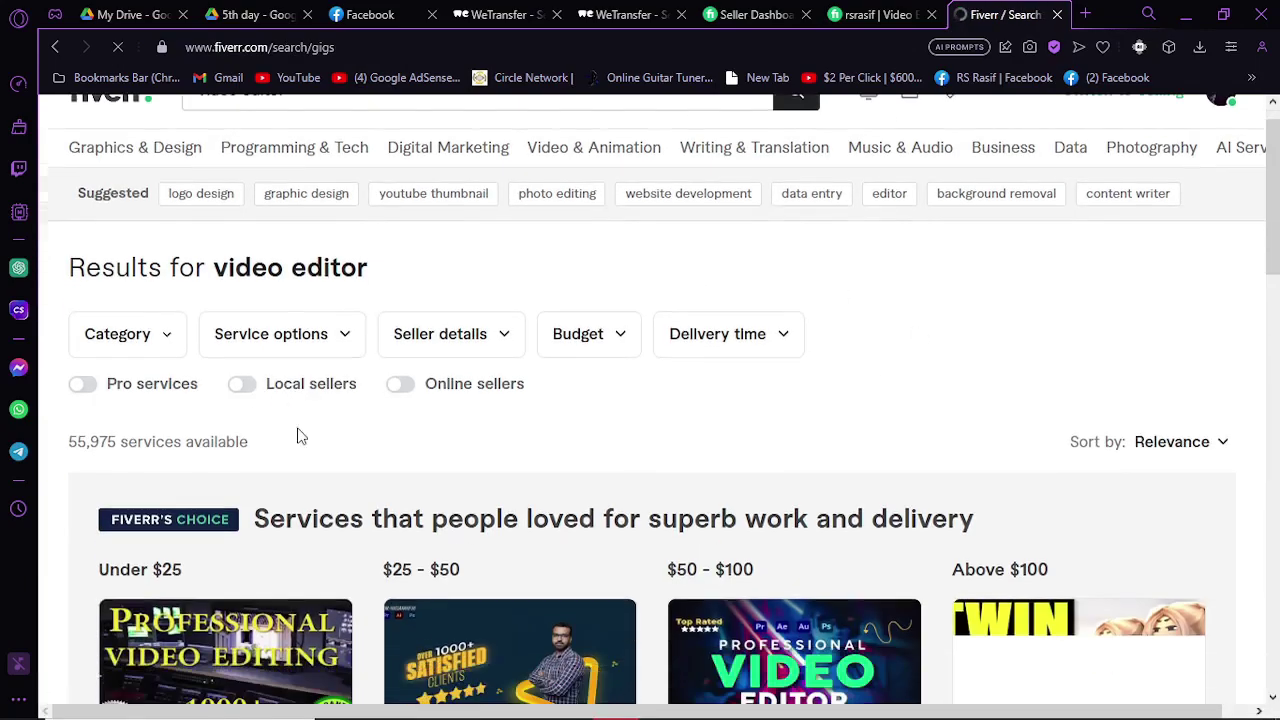
scroll(757, 423, down, 3)
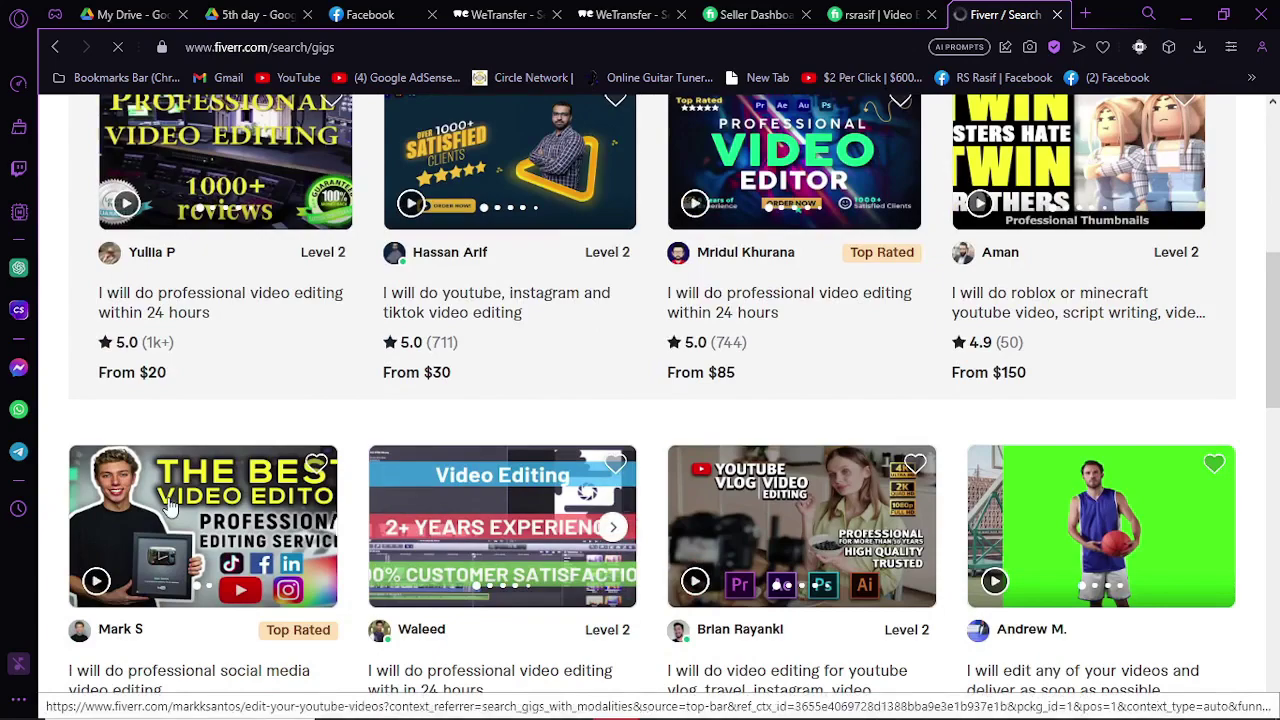
scroll(858, 469, down, 4)
scroll(570, 380, up, 4)
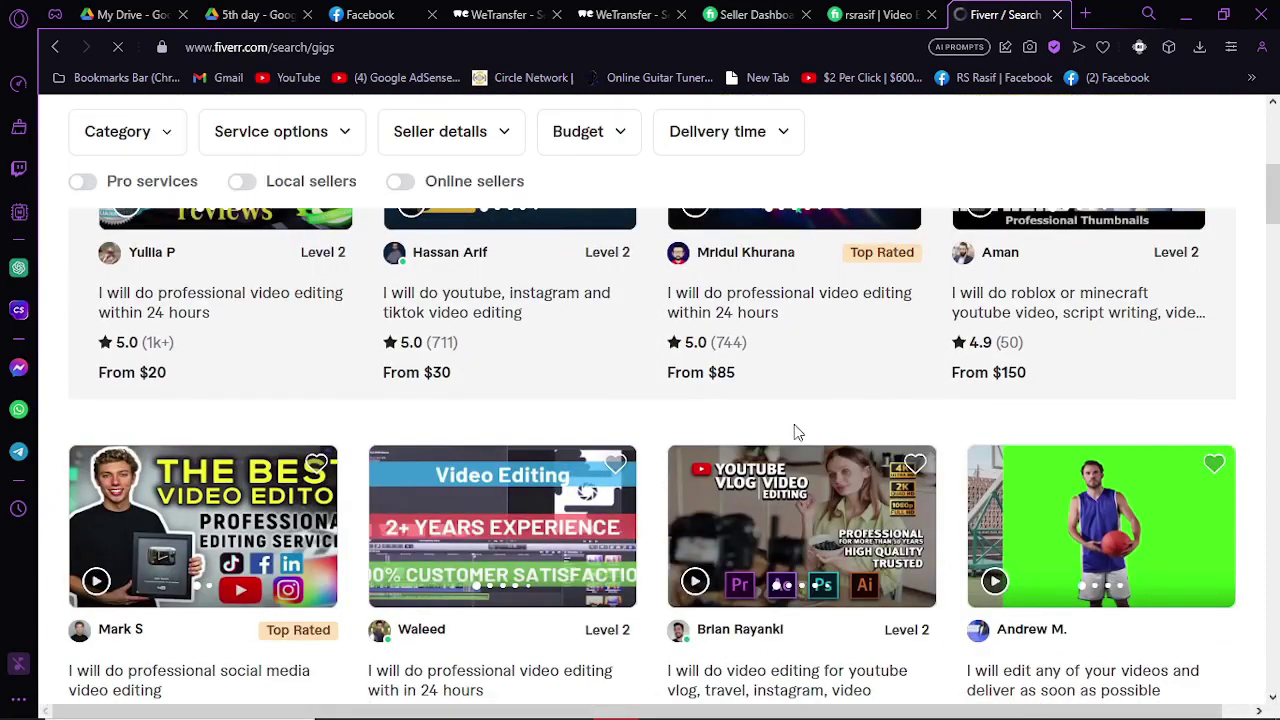
scroll(857, 366, down, 3)
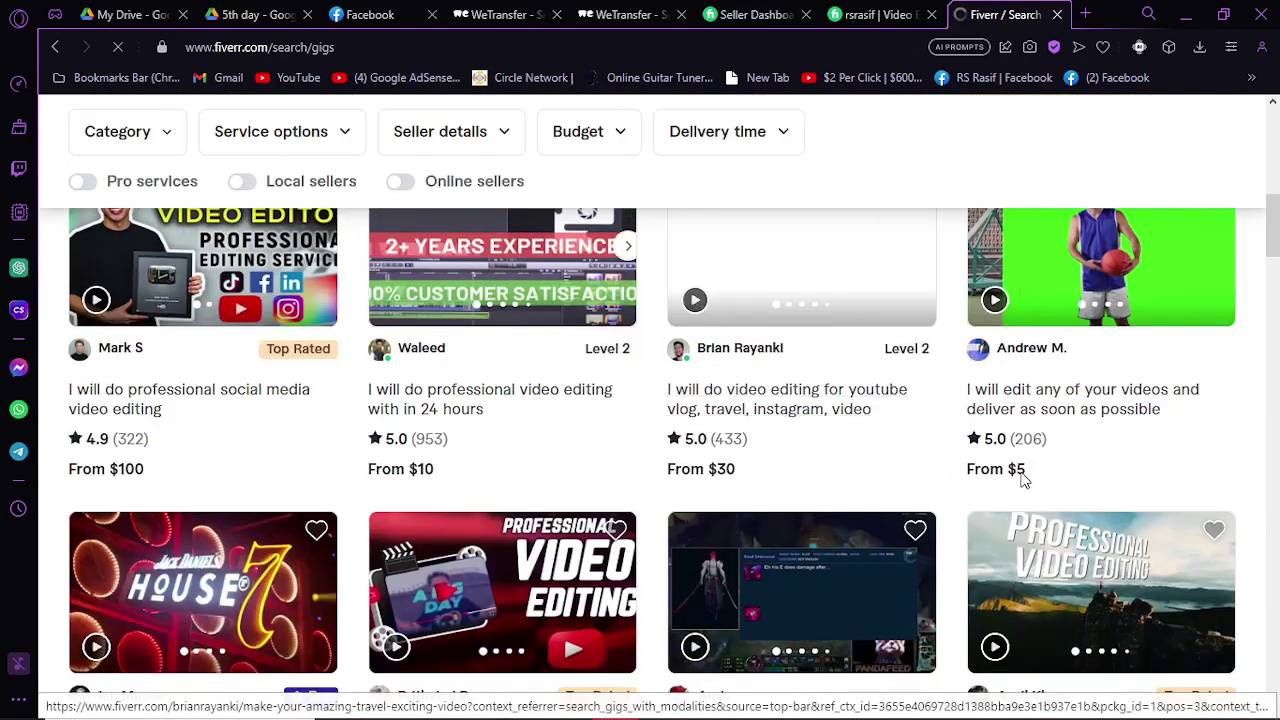
Browse the Fiverr's Choice price-range rows, noting the From $30 starting price.
drag(1023, 480, 1128, 471)
scroll(651, 423, up, 6)
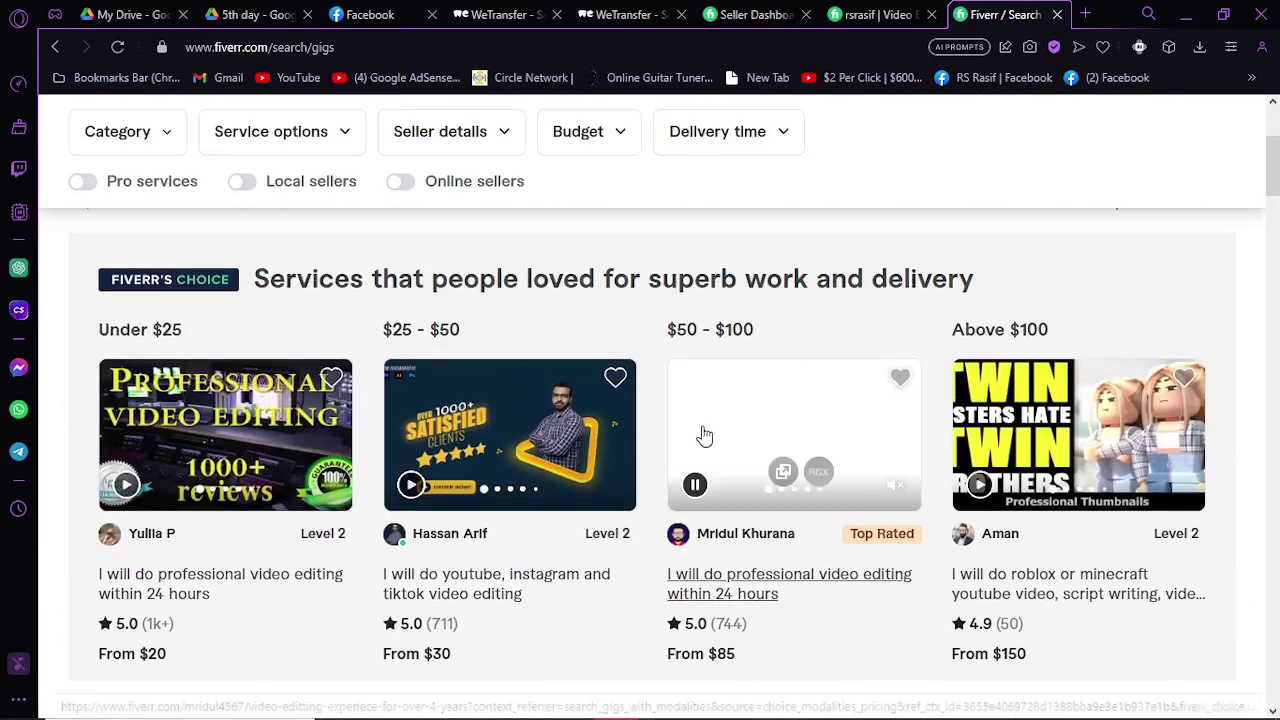
scroll(704, 436, down, 2)
drag(667, 466, 778, 472)
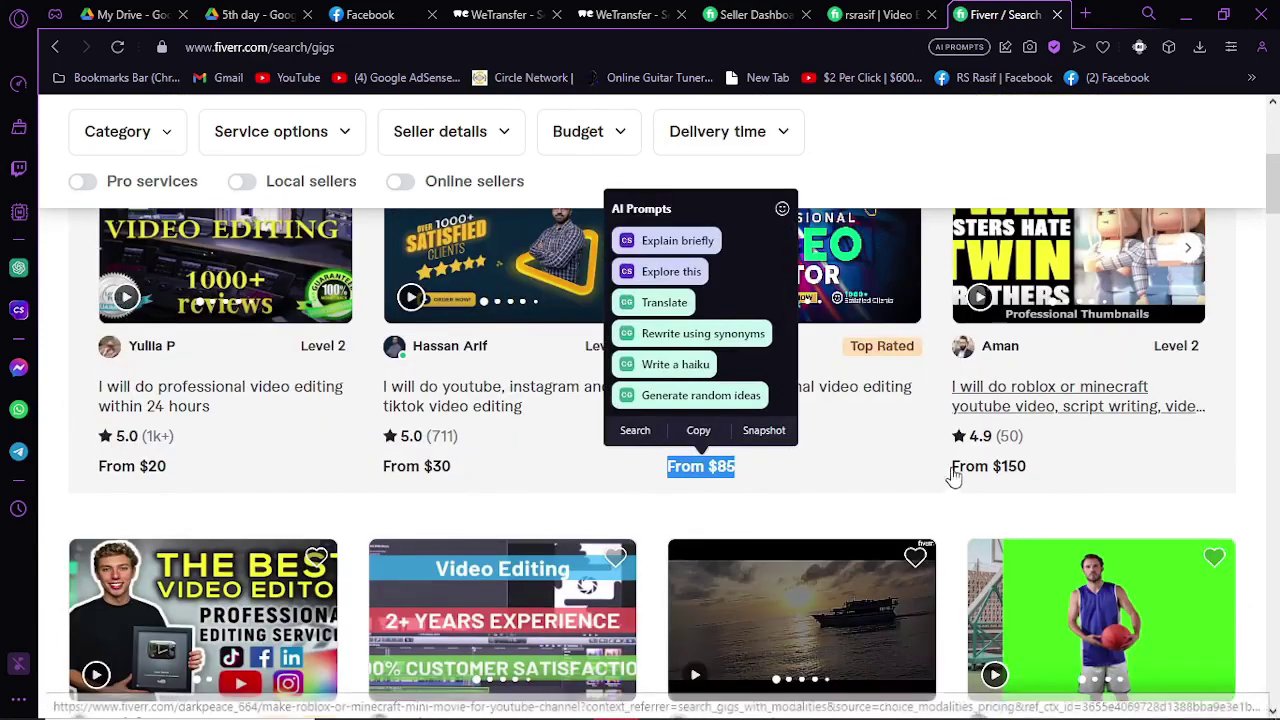
drag(953, 470, 1028, 470)
scroll(408, 543, up, 2)
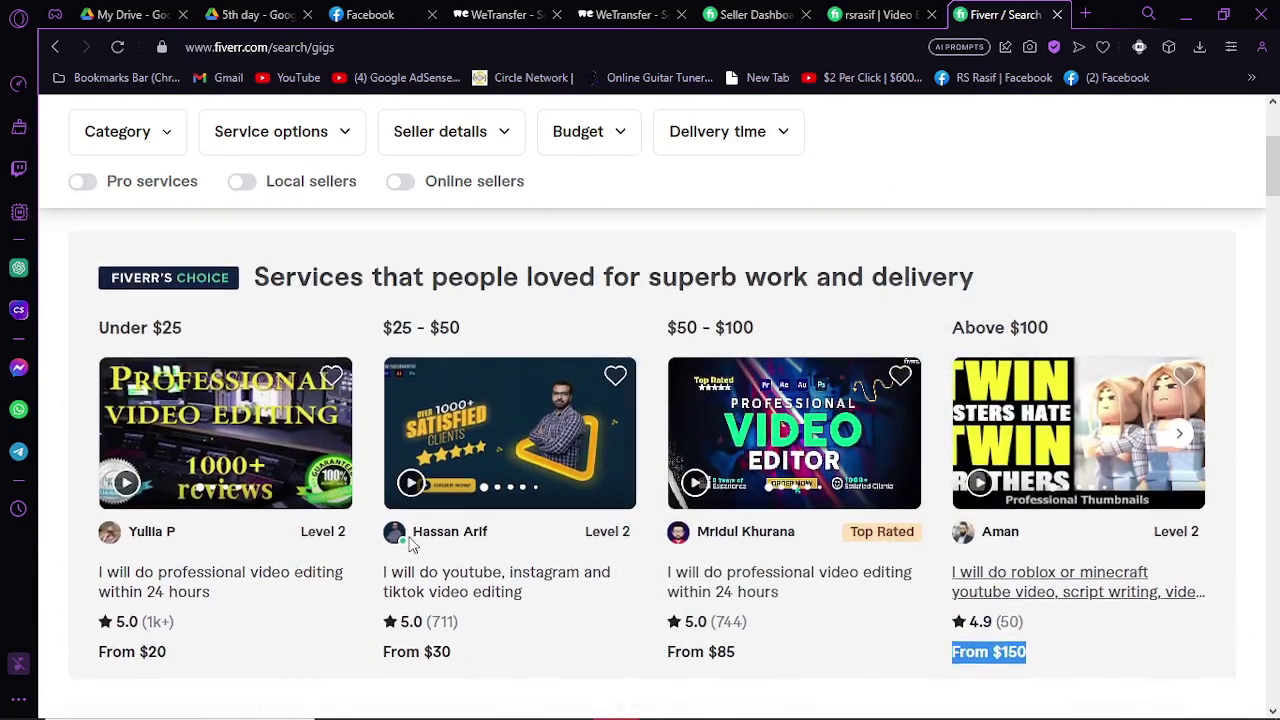
drag(384, 653, 590, 666)
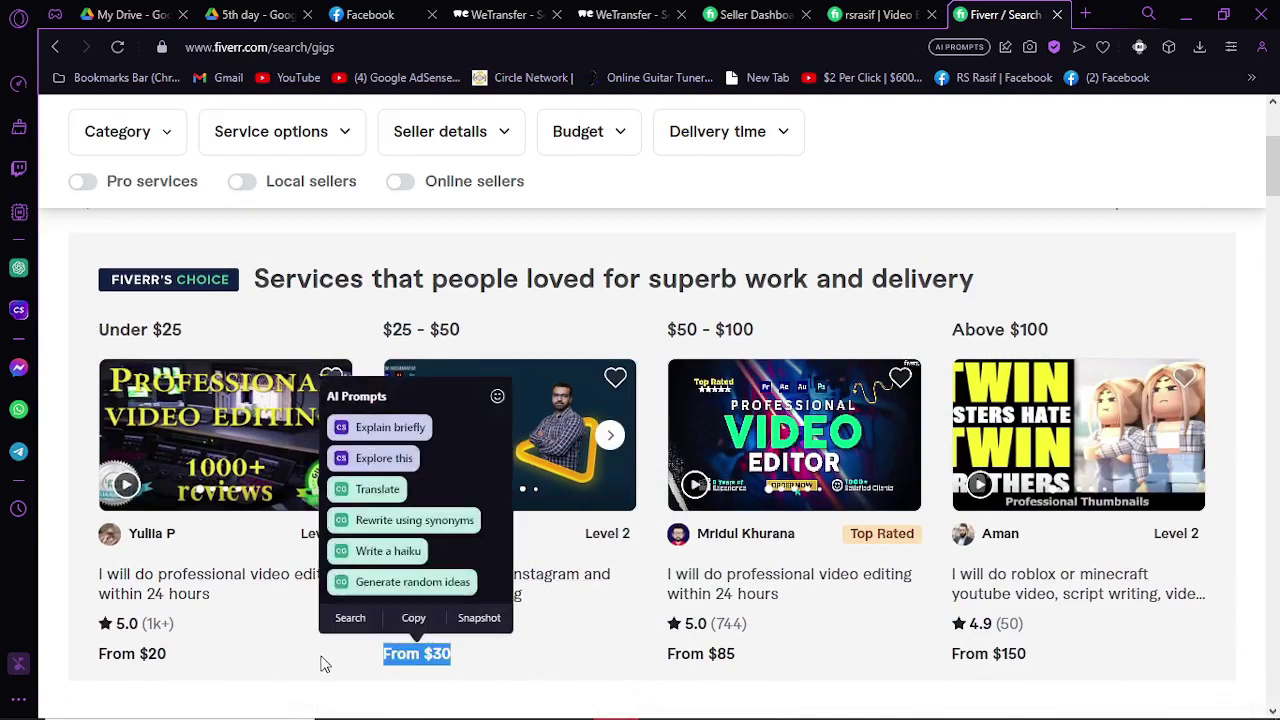
click(580, 674)
Look through the Category filter list without choosing anything.
scroll(128, 408, up, 3)
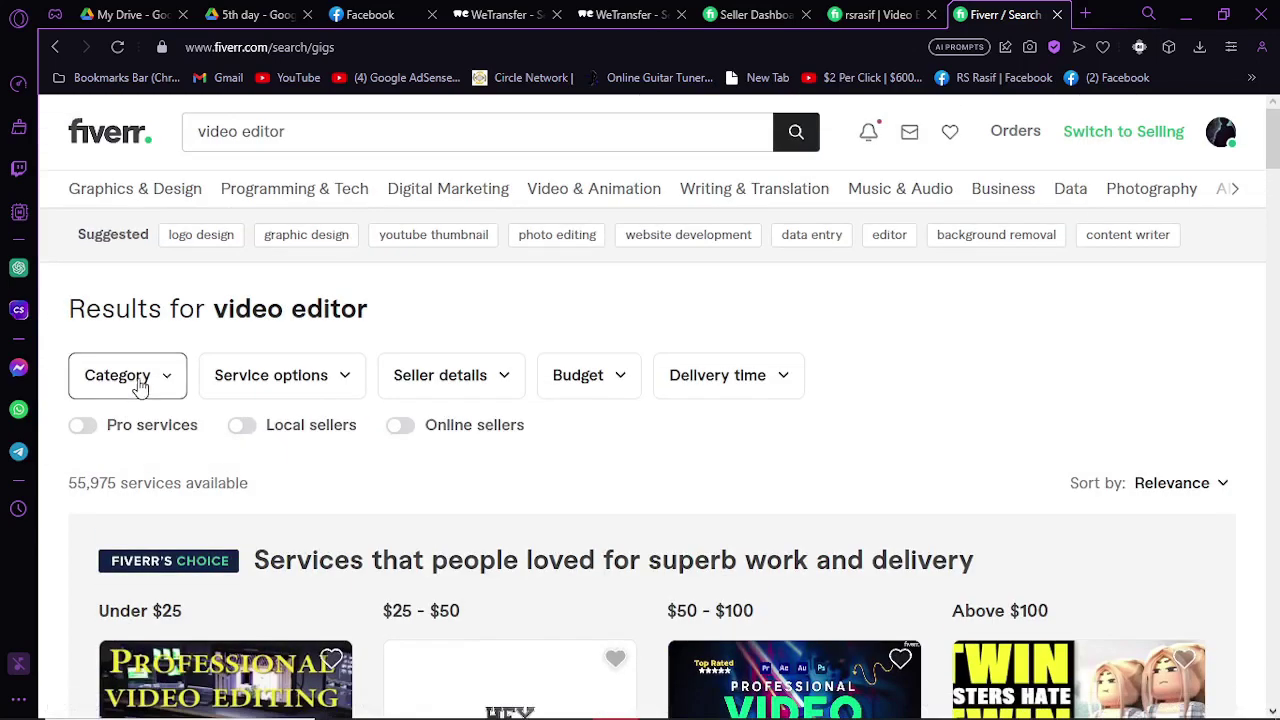
click(140, 385)
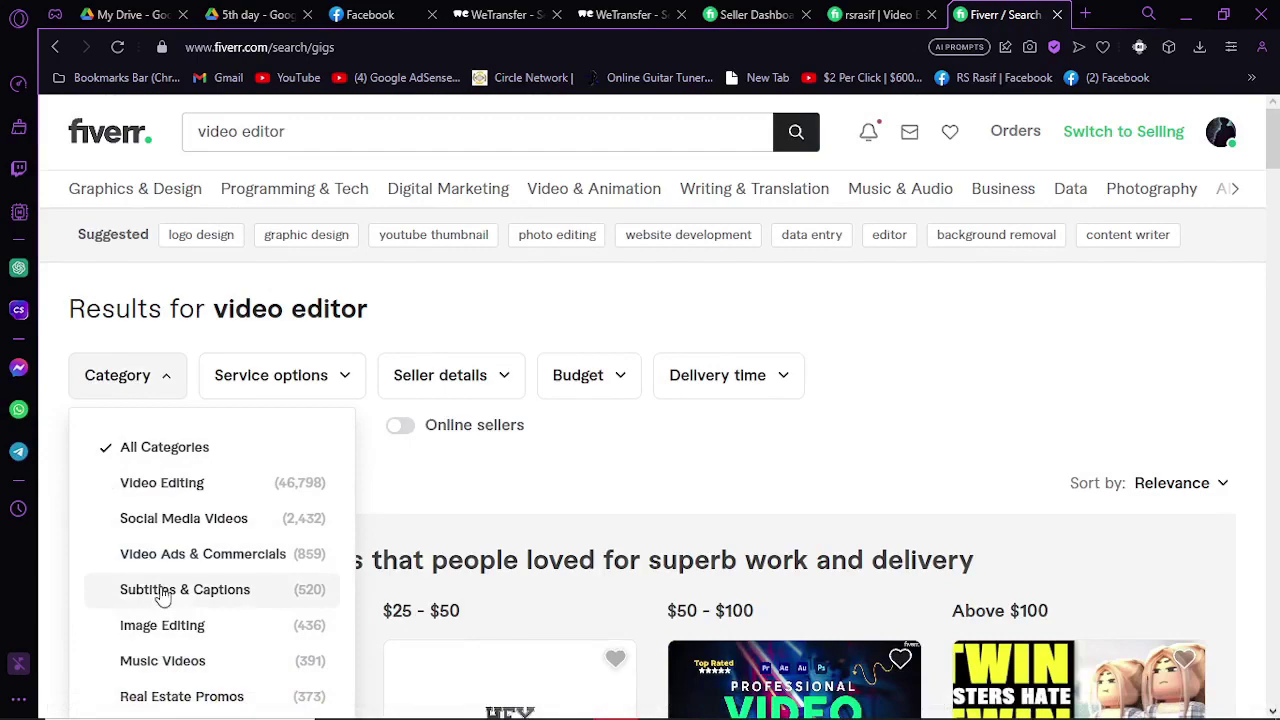
scroll(163, 595, down, 3)
scroll(257, 434, up, 3)
click(523, 294)
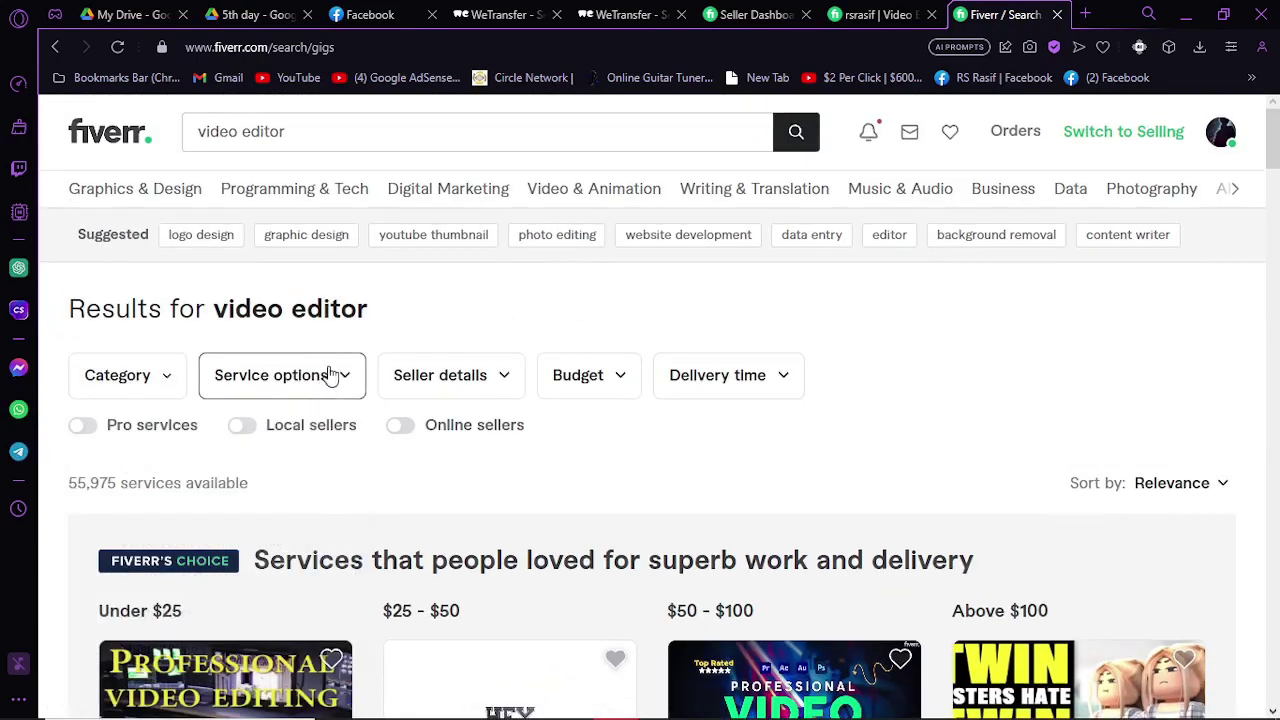
Browse the Service options filter, expanding the full list of video types.
click(331, 375)
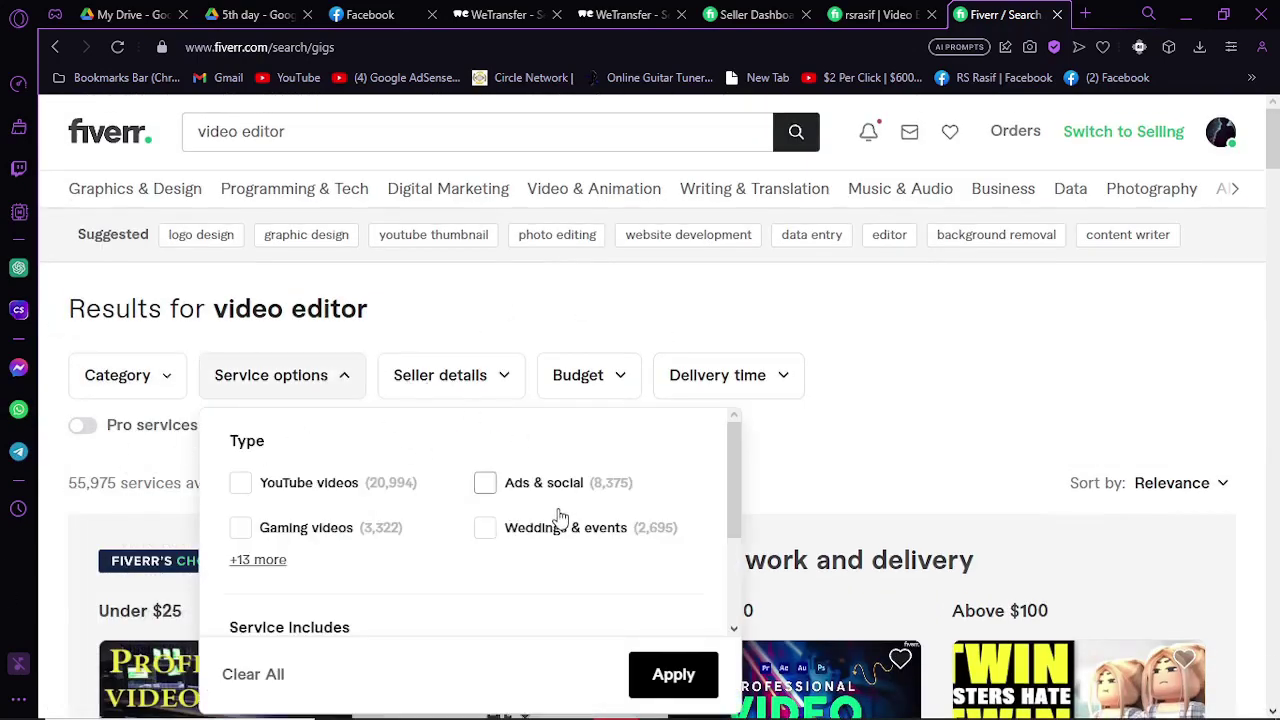
click(583, 286)
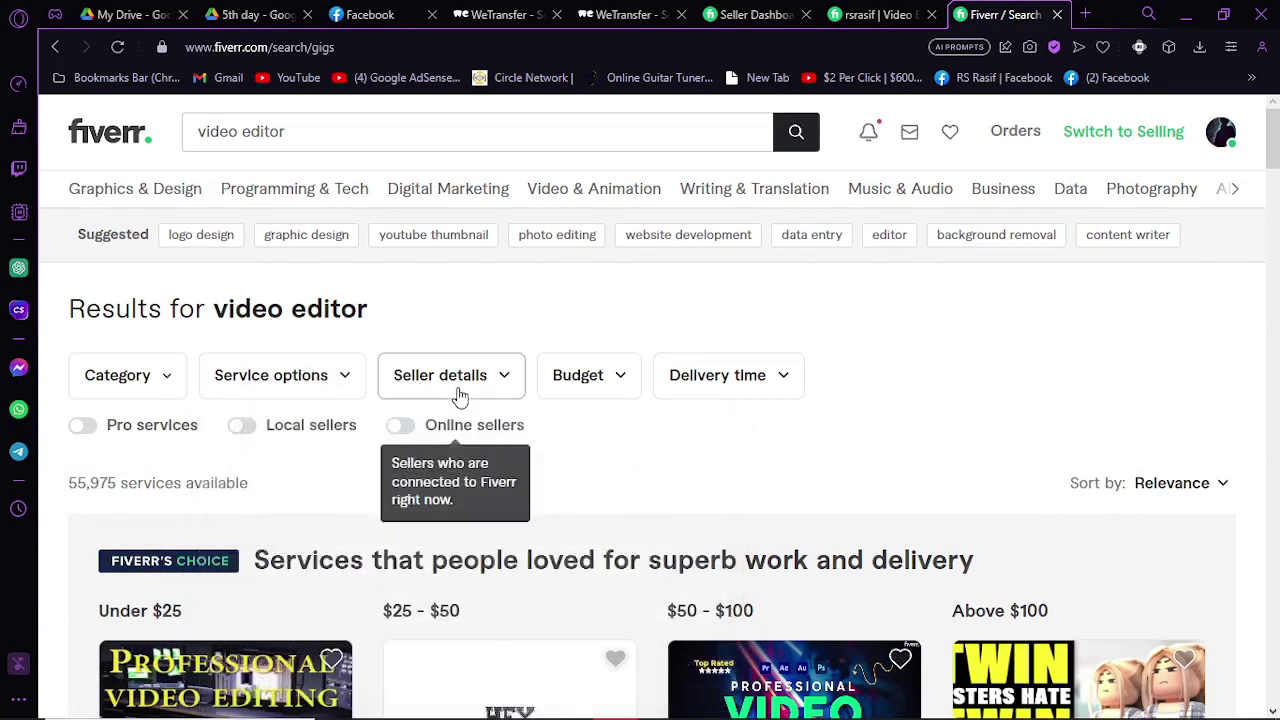
click(282, 375)
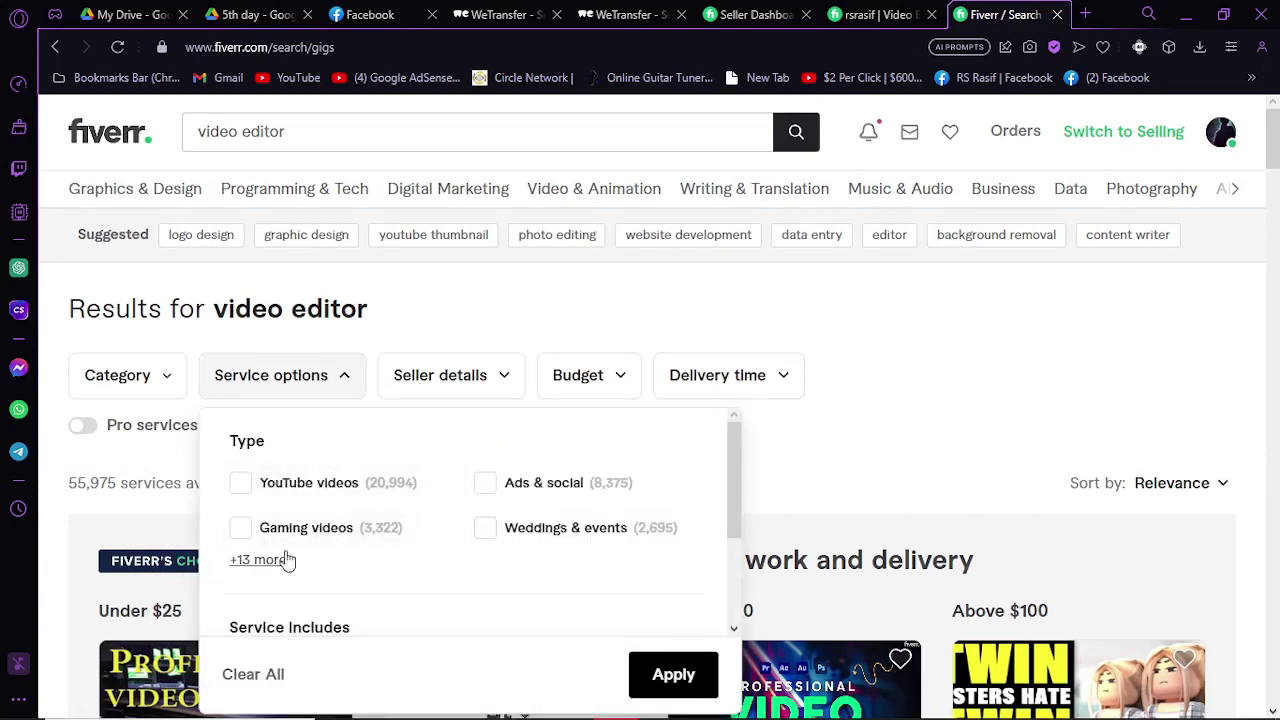
click(243, 562)
scroll(449, 563, down, 3)
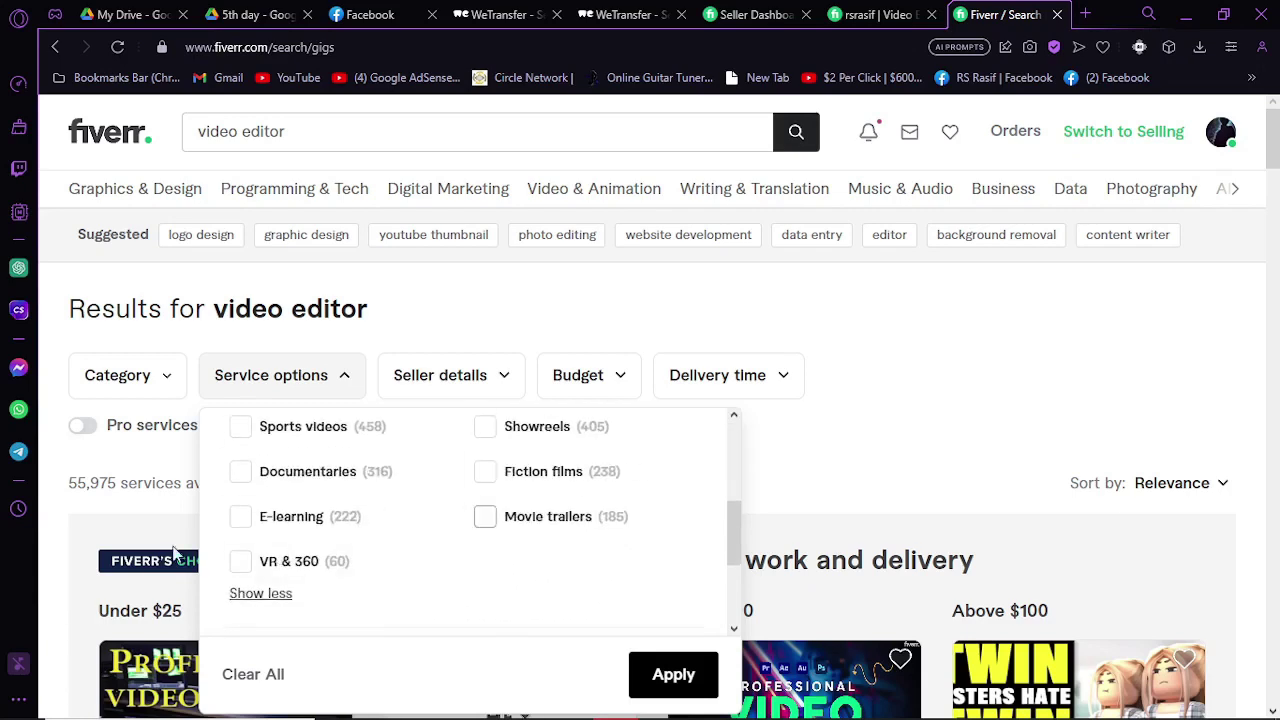
scroll(538, 513, up, 2)
scroll(600, 540, up, 2)
scroll(470, 600, down, 5)
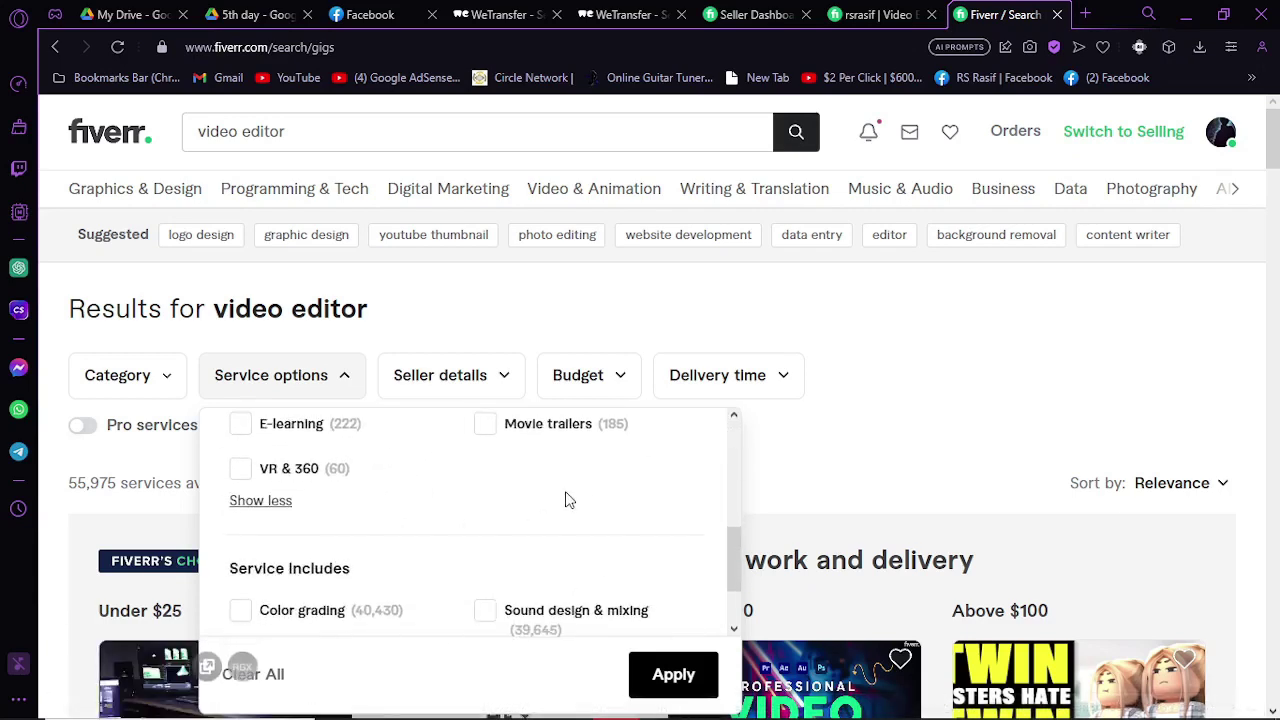
scroll(420, 480, up, 5)
click(331, 382)
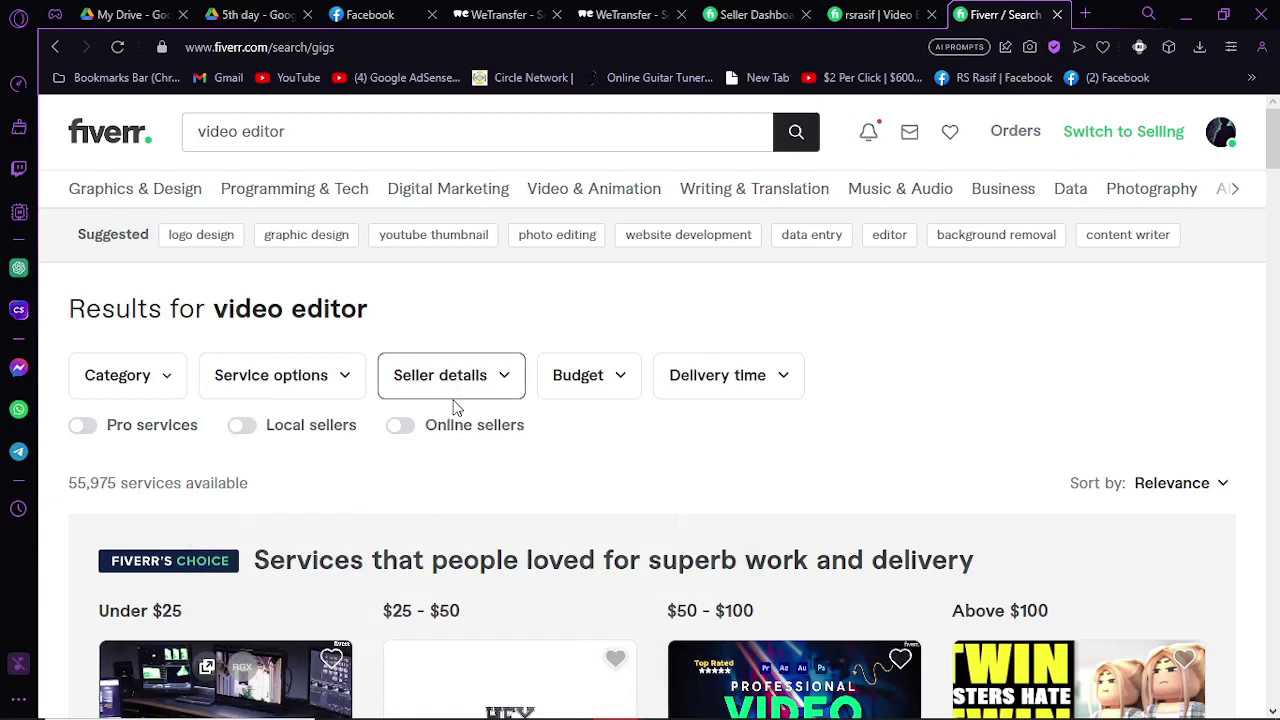
Tick Top Rated Seller in the Seller details filter.
click(506, 391)
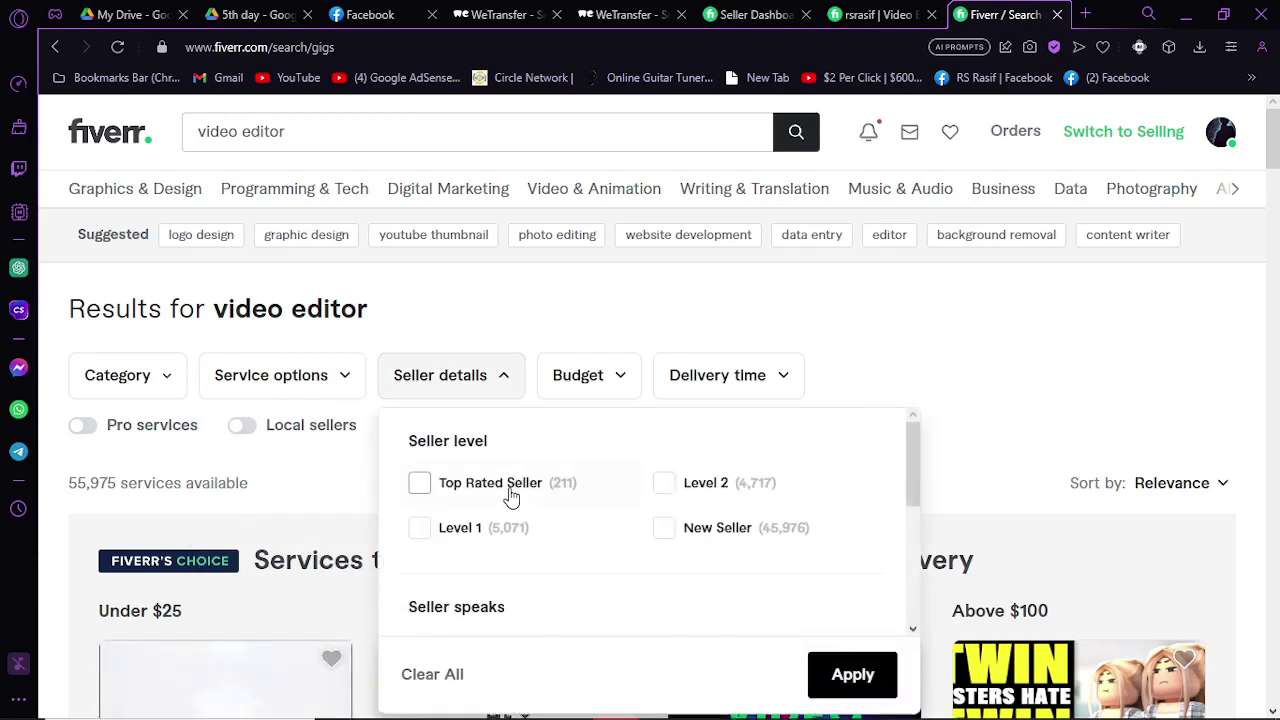
scroll(508, 496, down, 1)
scroll(480, 497, up, 1)
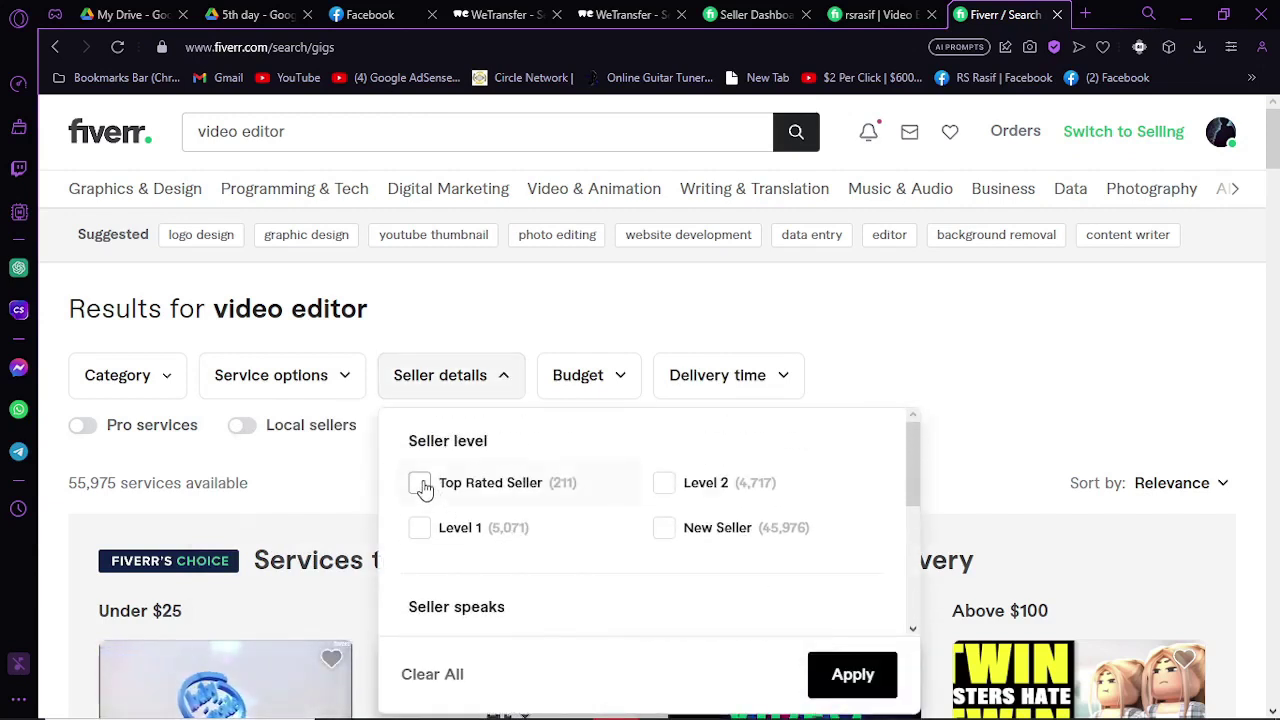
scroll(1189, 508, down, 2)
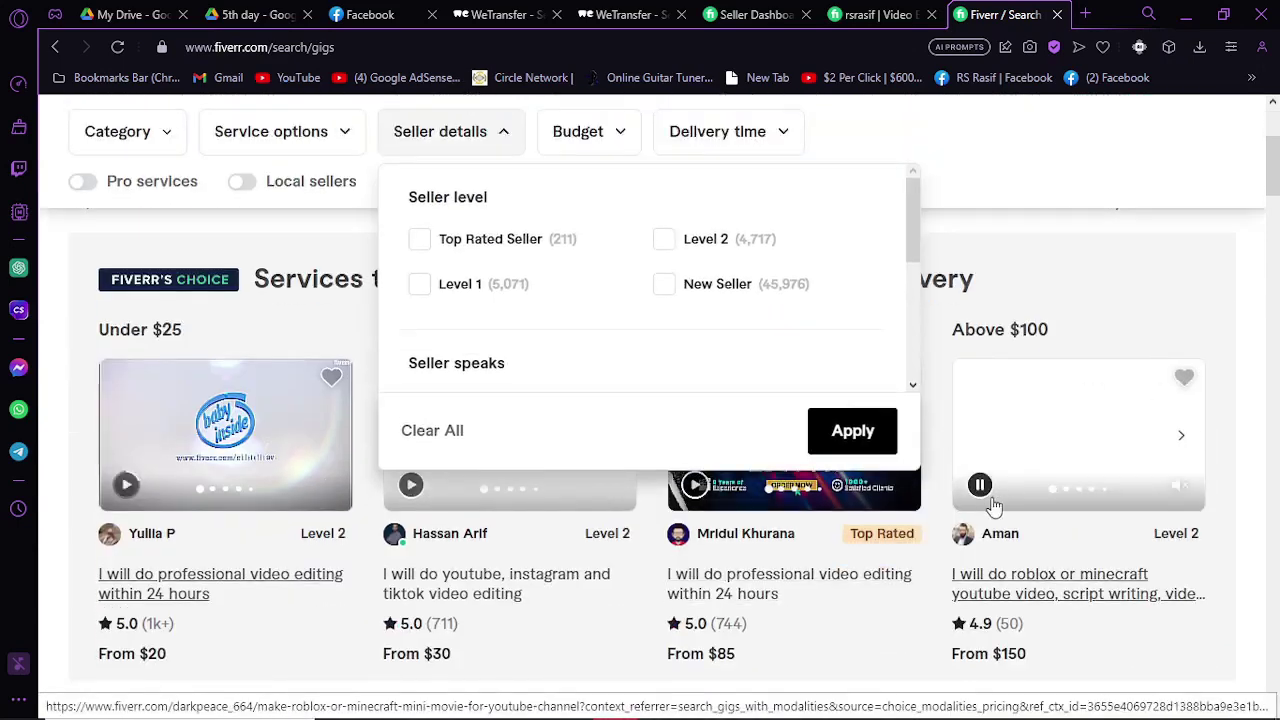
scroll(714, 437, up, 2)
click(419, 482)
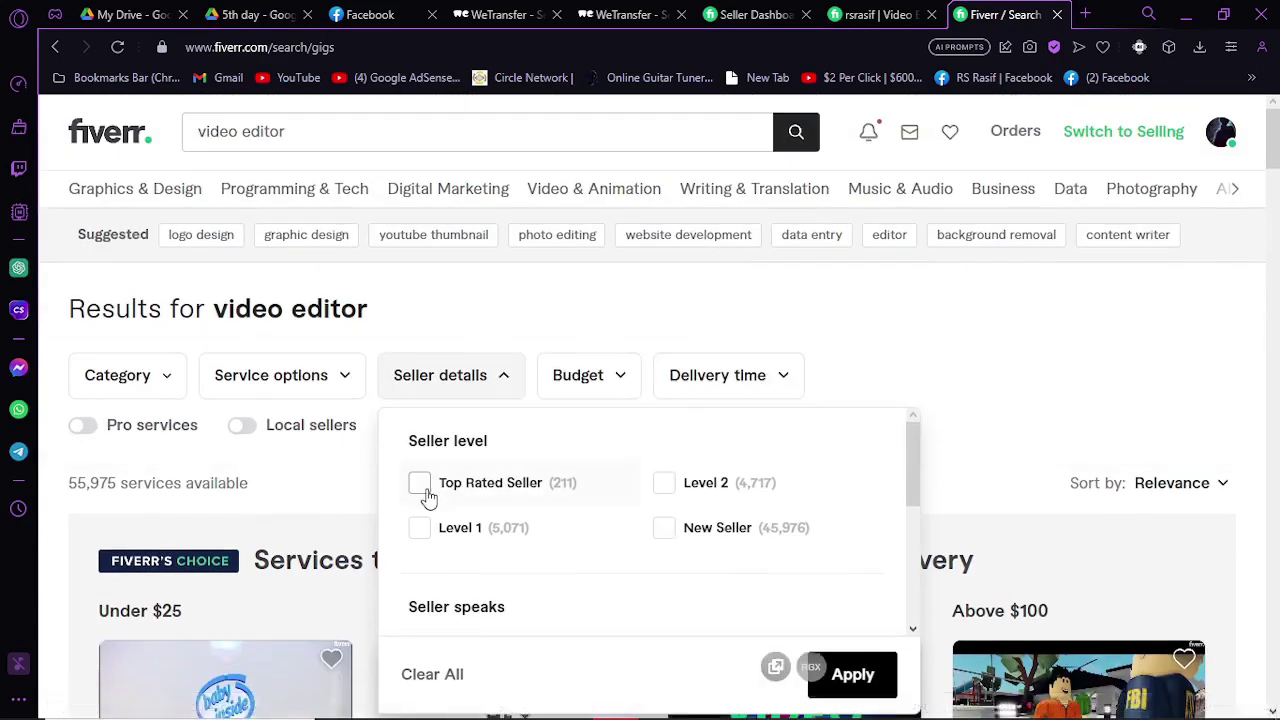
scroll(693, 508, down, 1)
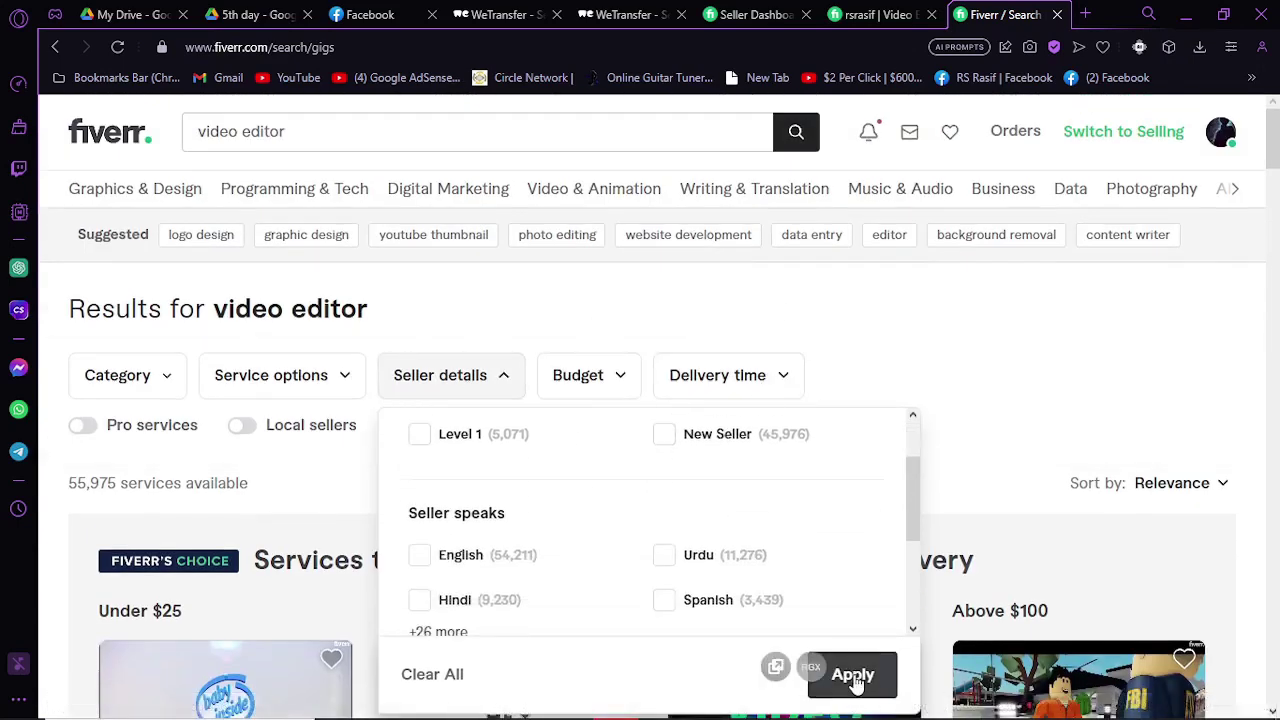
Apply the Top Rated Seller filter and check the Top Rated badge on the first gig.
click(851, 674)
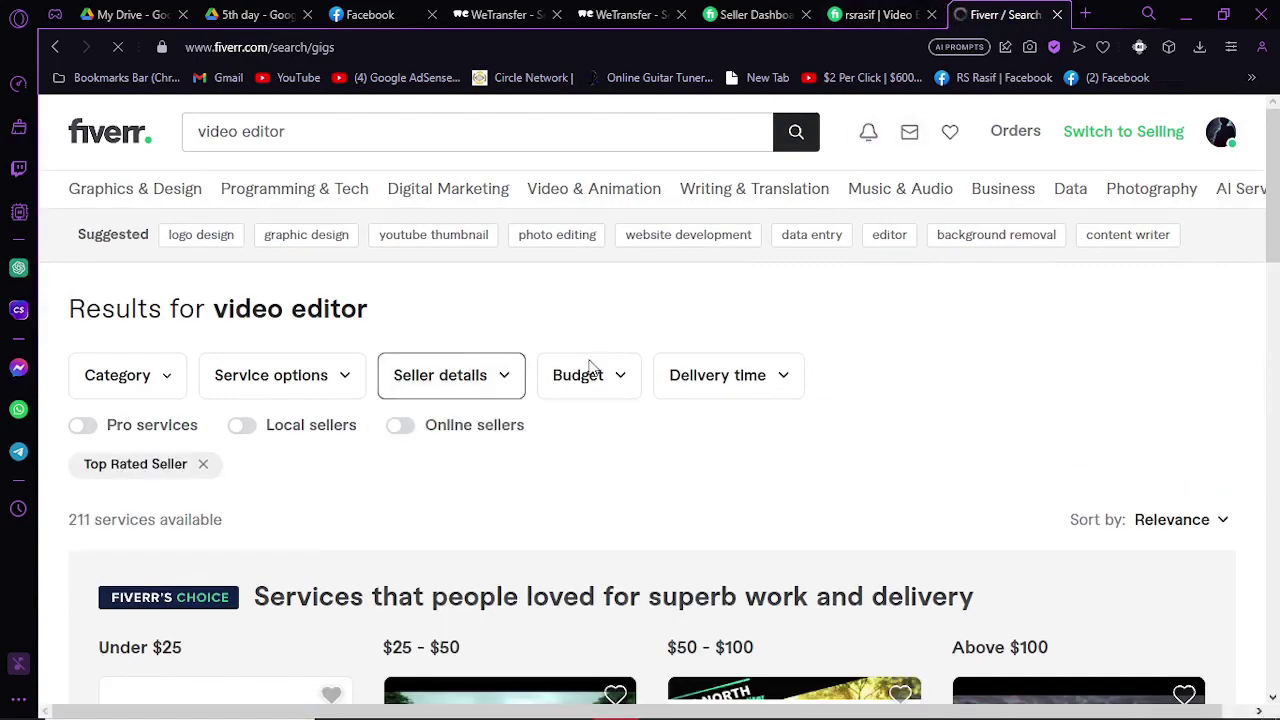
scroll(371, 406, down, 2)
scroll(325, 493, down, 2)
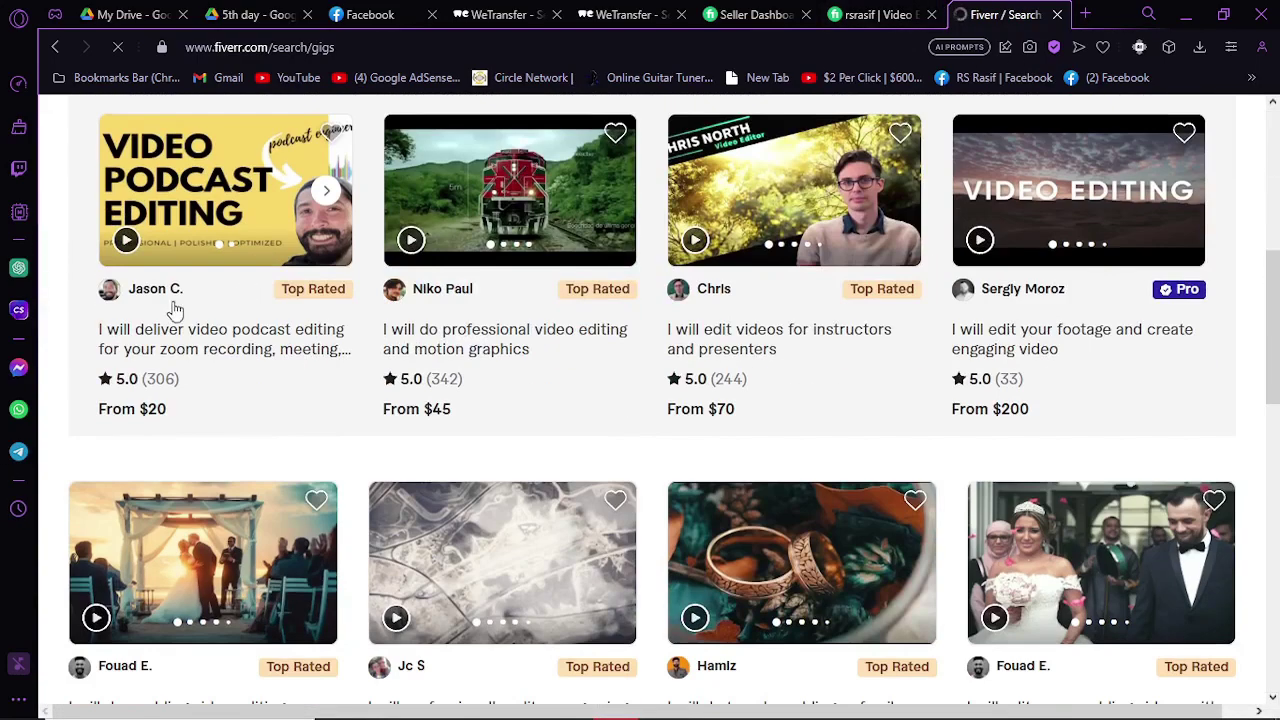
scroll(300, 470, up, 2)
drag(284, 476, 353, 491)
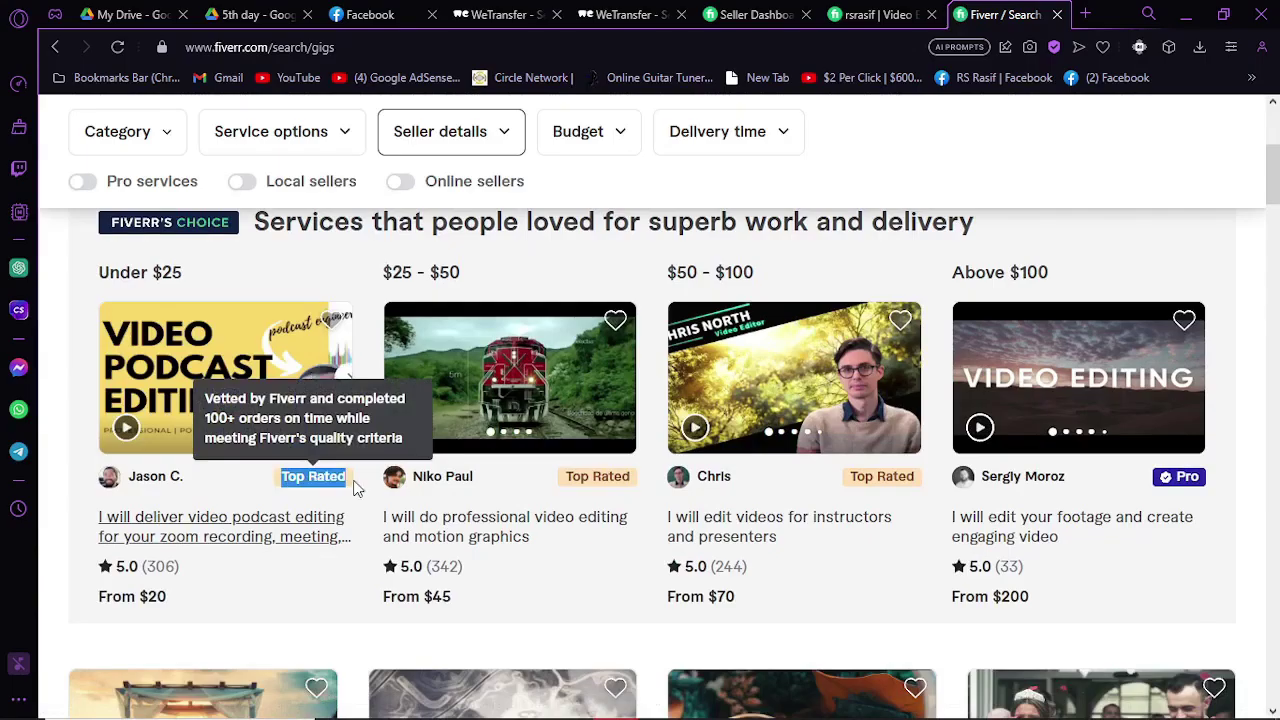
scroll(580, 486, up, 3)
Reopen Seller details and tick then untick English, leaving only Top Rated Seller.
click(450, 382)
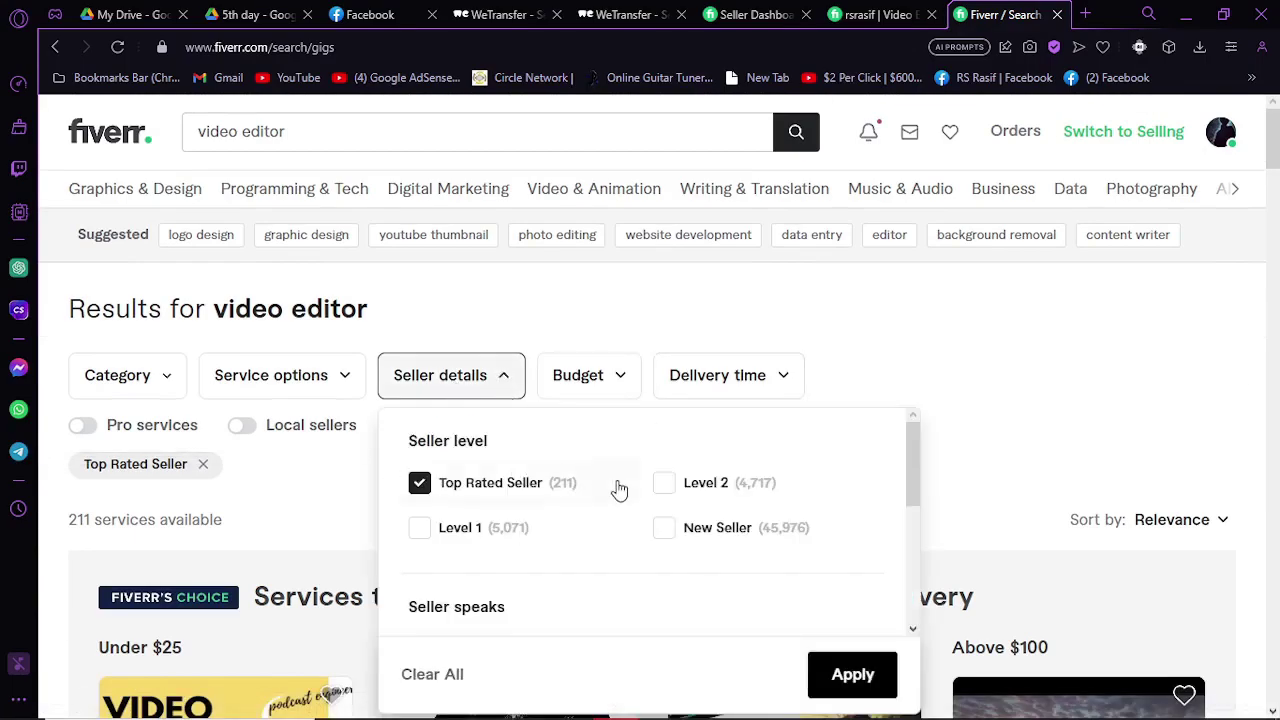
scroll(619, 488, down, 2)
scroll(600, 495, up, 2)
scroll(600, 430, down, 2)
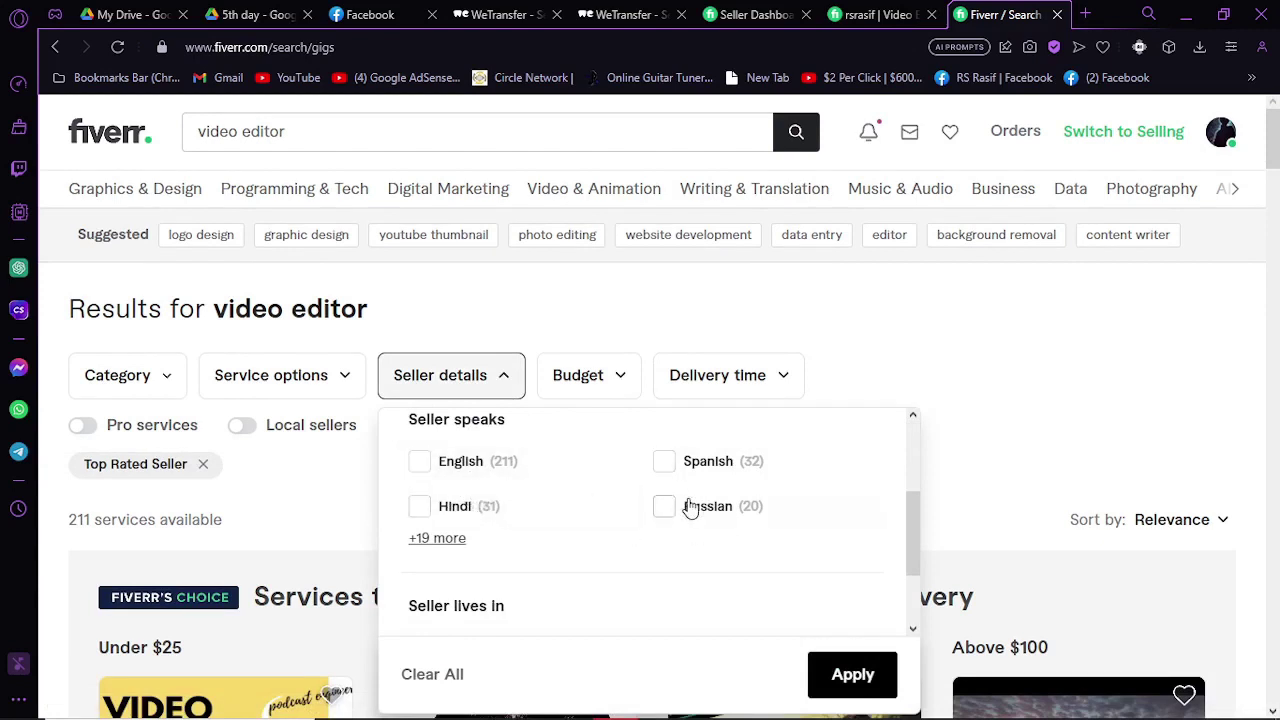
click(419, 465)
click(419, 465)
scroll(549, 583, down, 1)
scroll(522, 507, up, 3)
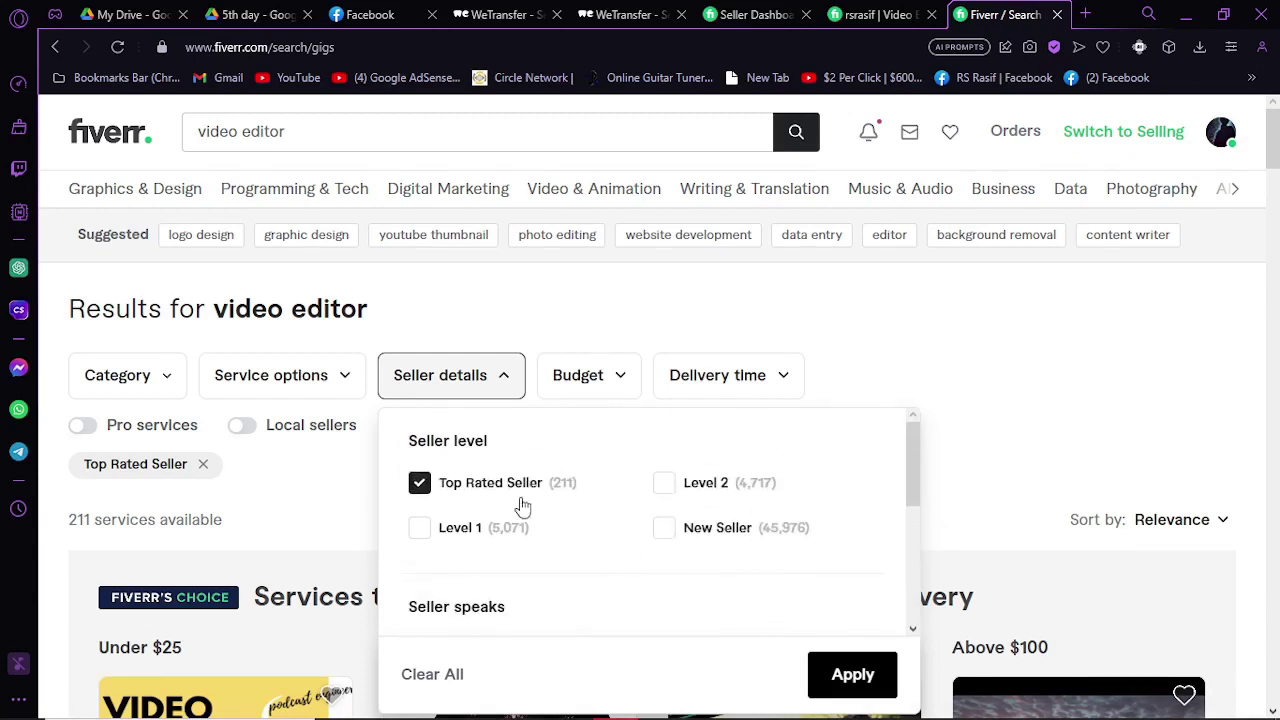
Try the Value (under $35) and Custom budget options without applying, then open Delivery time.
click(990, 360)
click(576, 381)
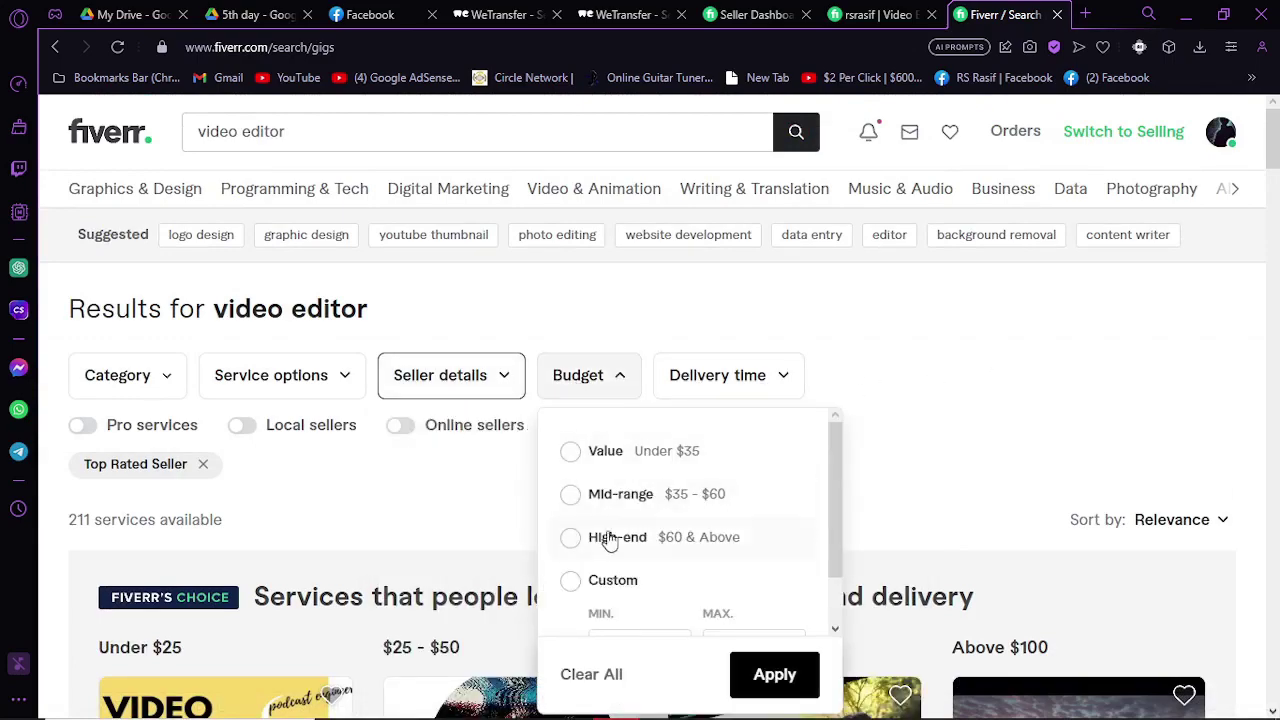
scroll(622, 527, down, 3)
scroll(643, 451, up, 5)
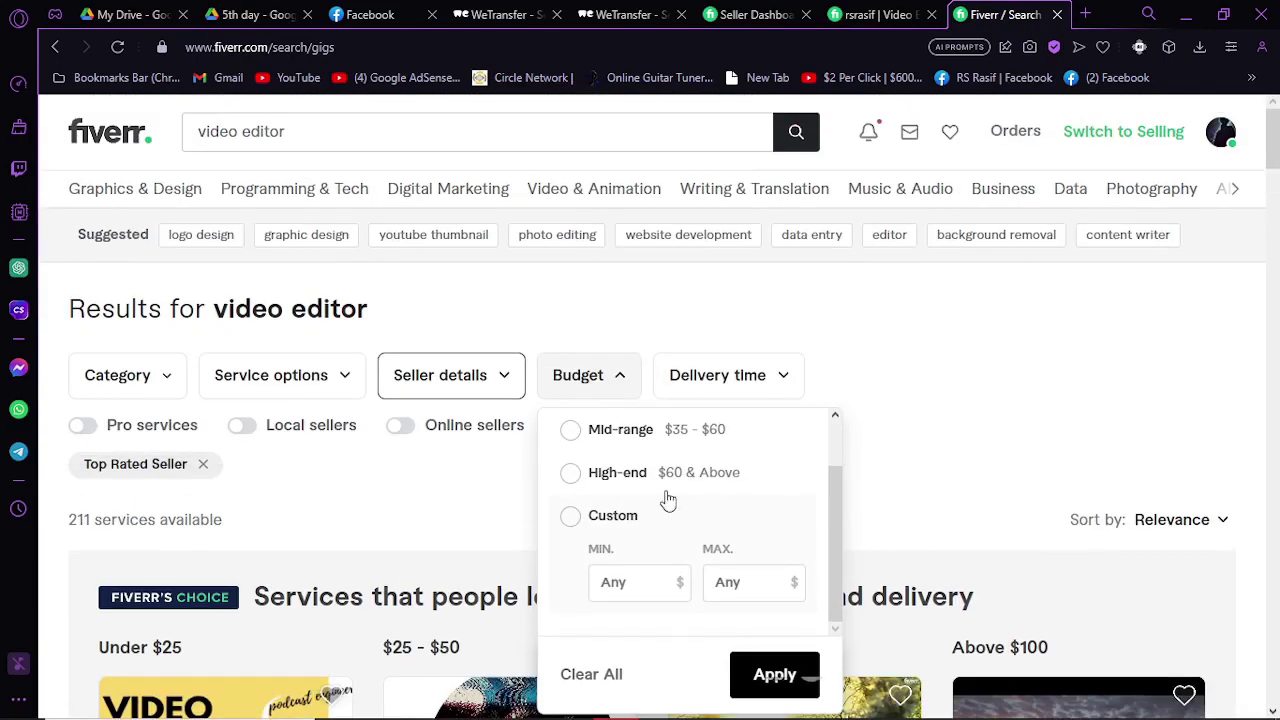
click(571, 451)
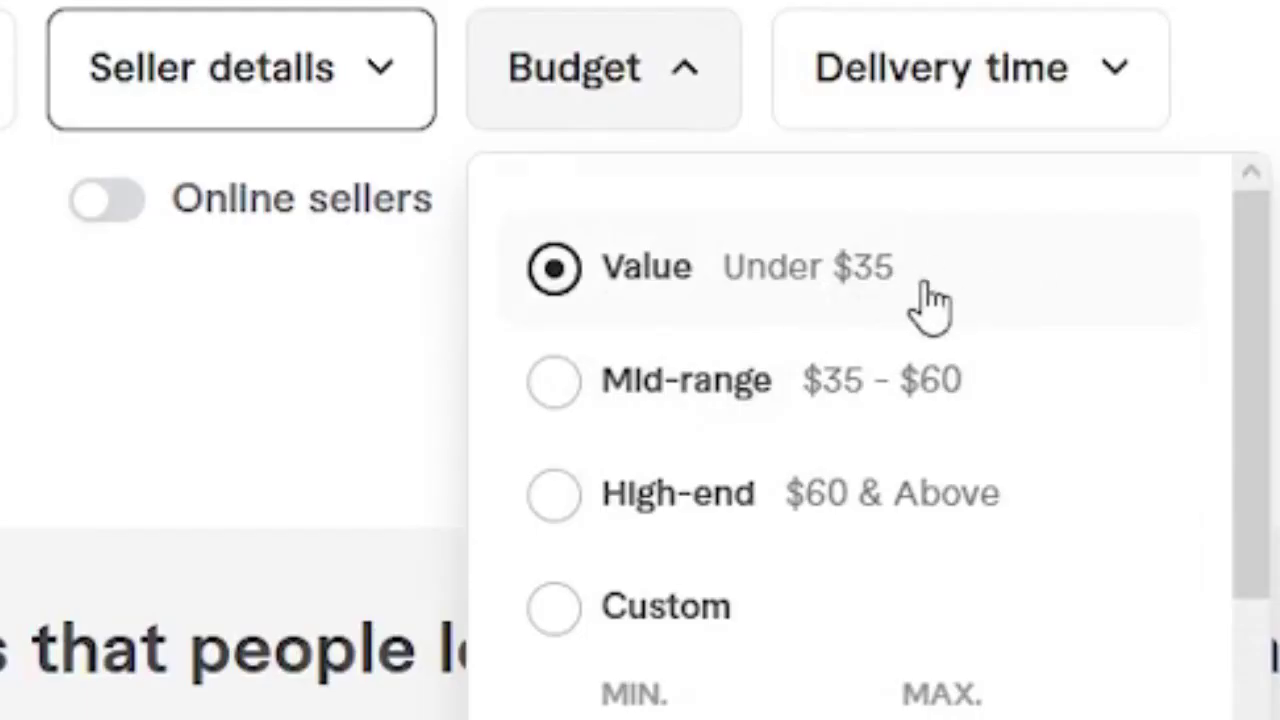
scroll(615, 522, down, 1)
click(575, 518)
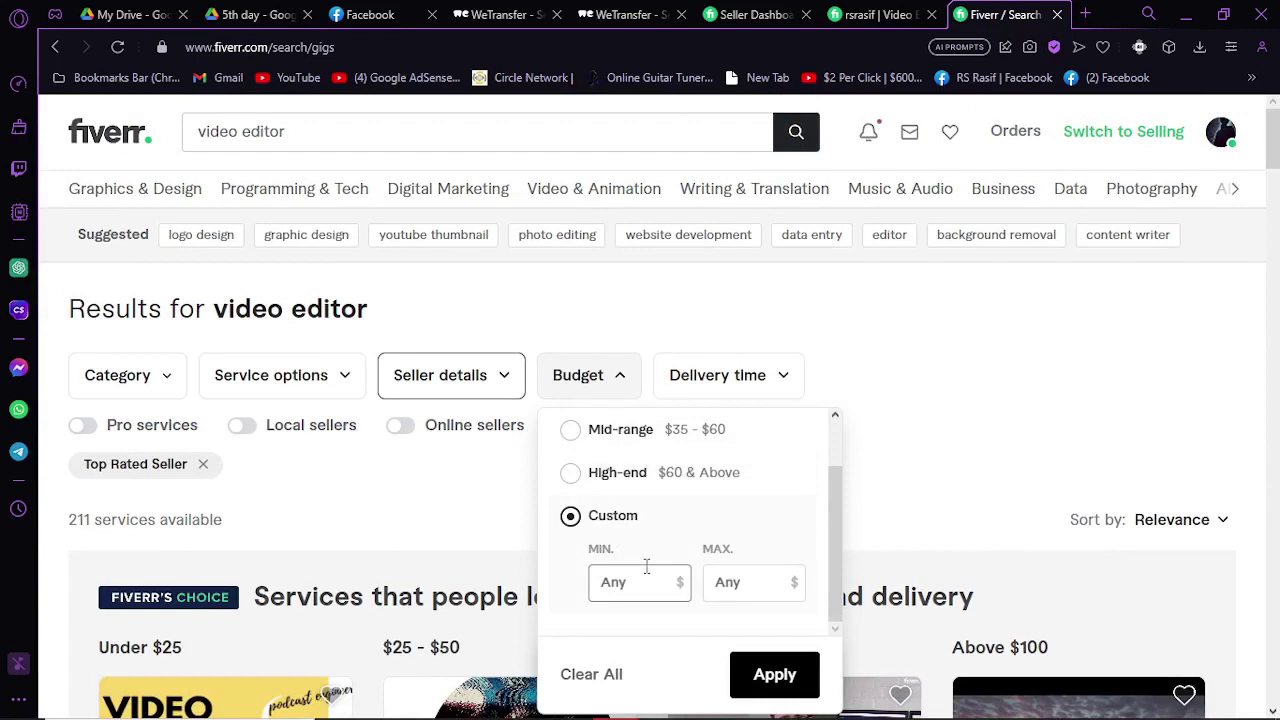
drag(593, 566, 745, 582)
click(783, 385)
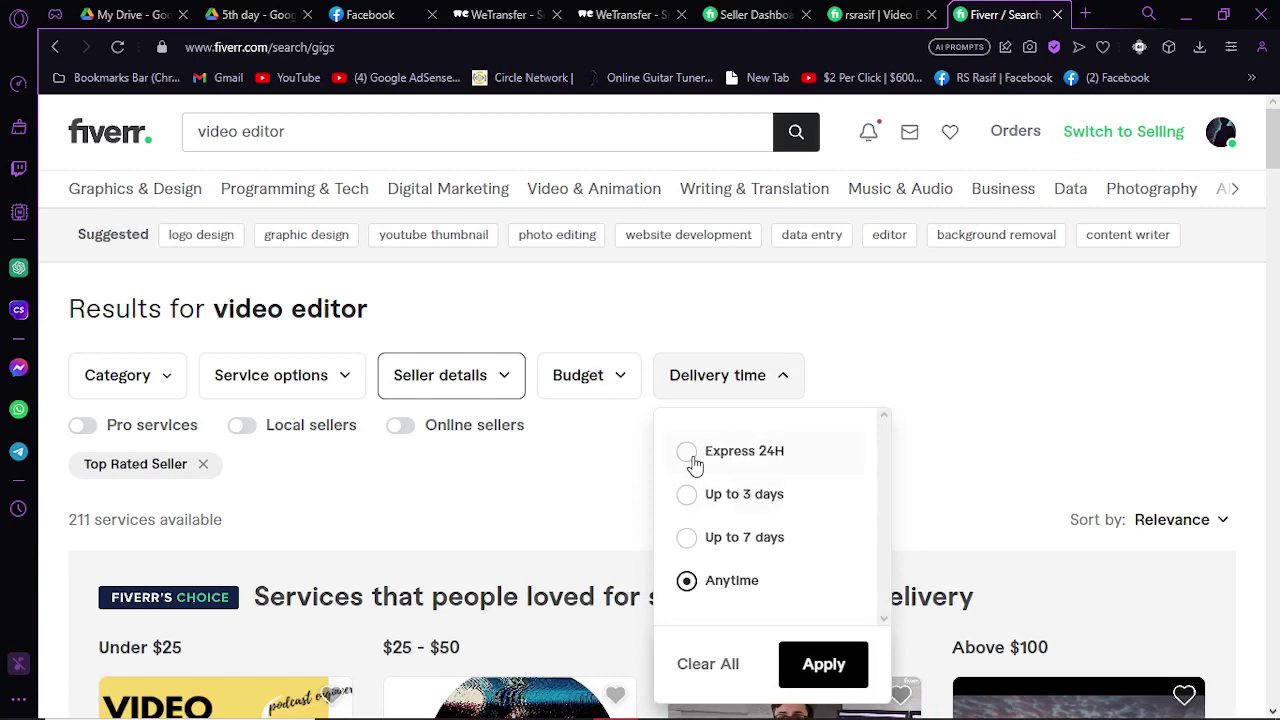
Apply Express 24H delivery, narrowing the Top Rated results to 81 services.
click(687, 455)
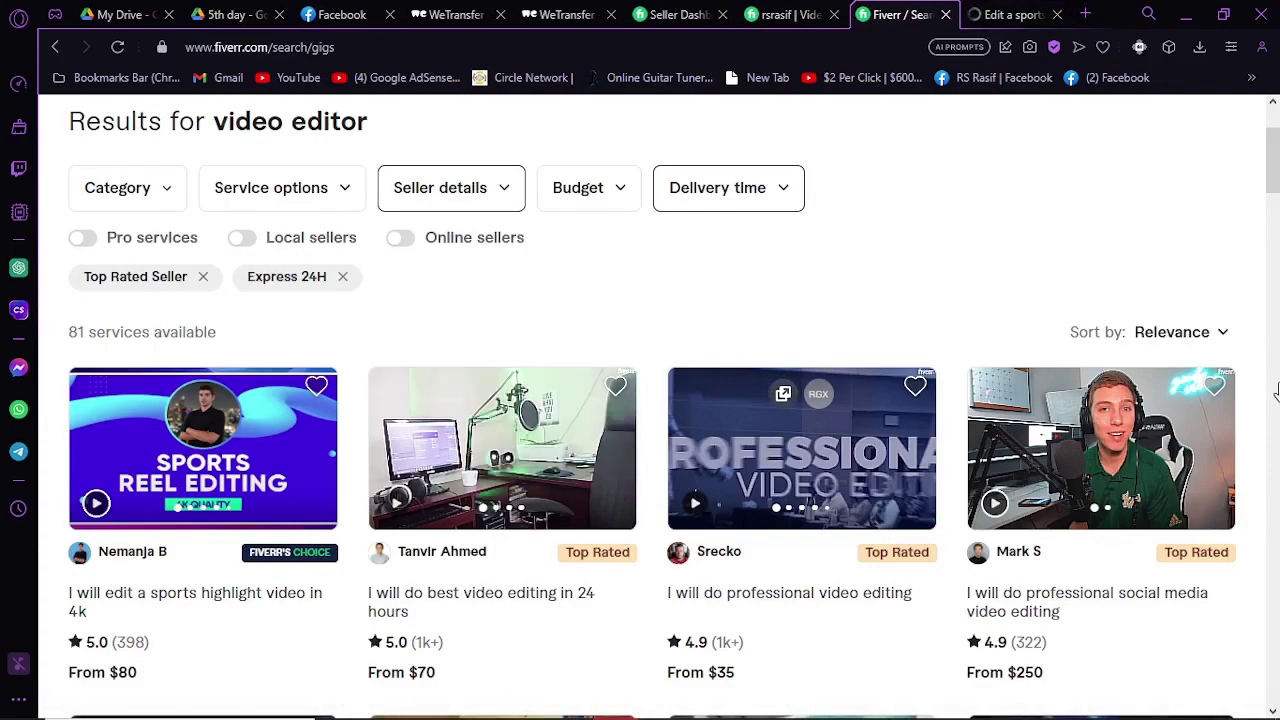
scroll(200, 330, down, 2)
scroll(240, 388, up, 2)
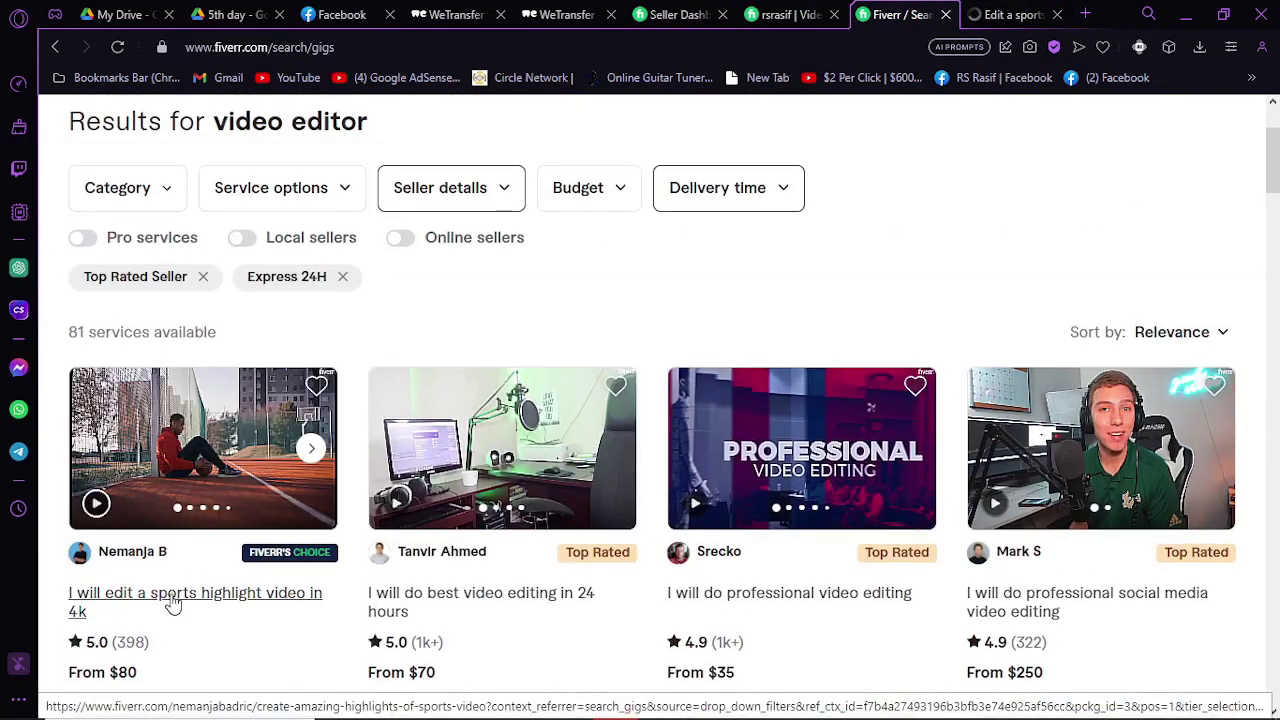
Open the 'edit a sports highlight video in 4k' gig and review its running time, color grading and sound features.
click(113, 470)
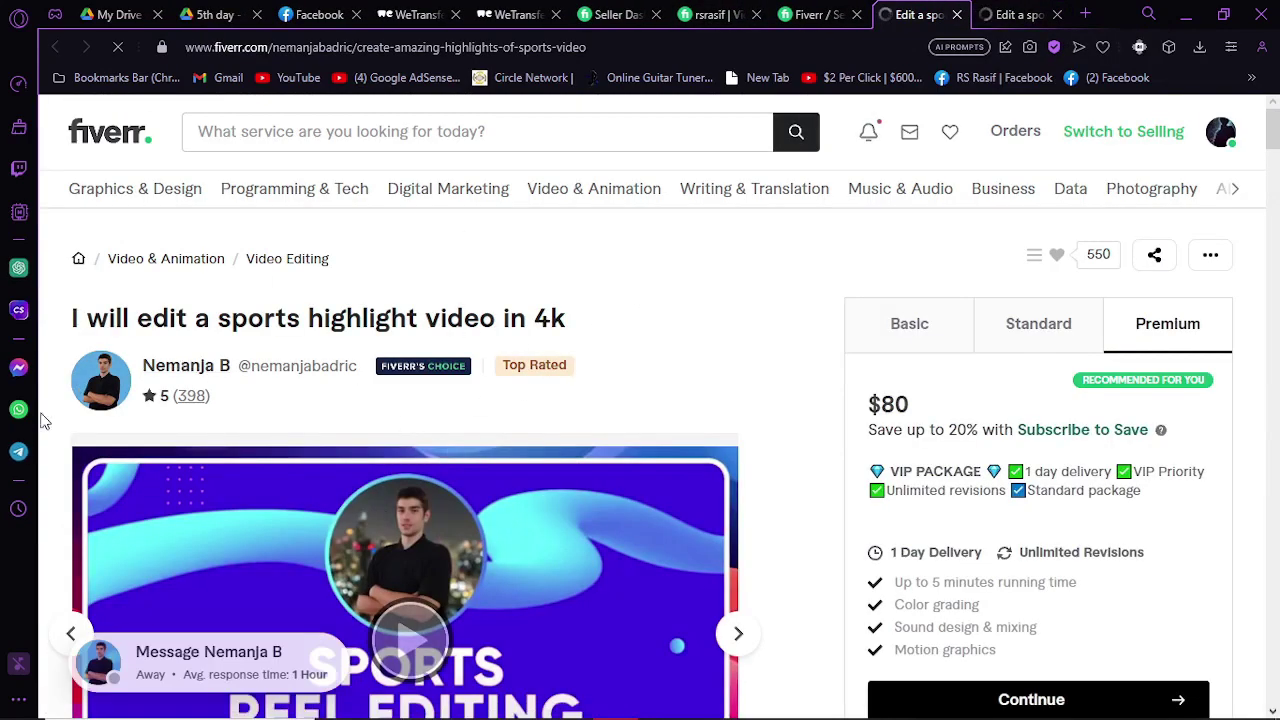
scroll(360, 304, down, 2)
scroll(465, 358, down, 1)
scroll(794, 383, up, 3)
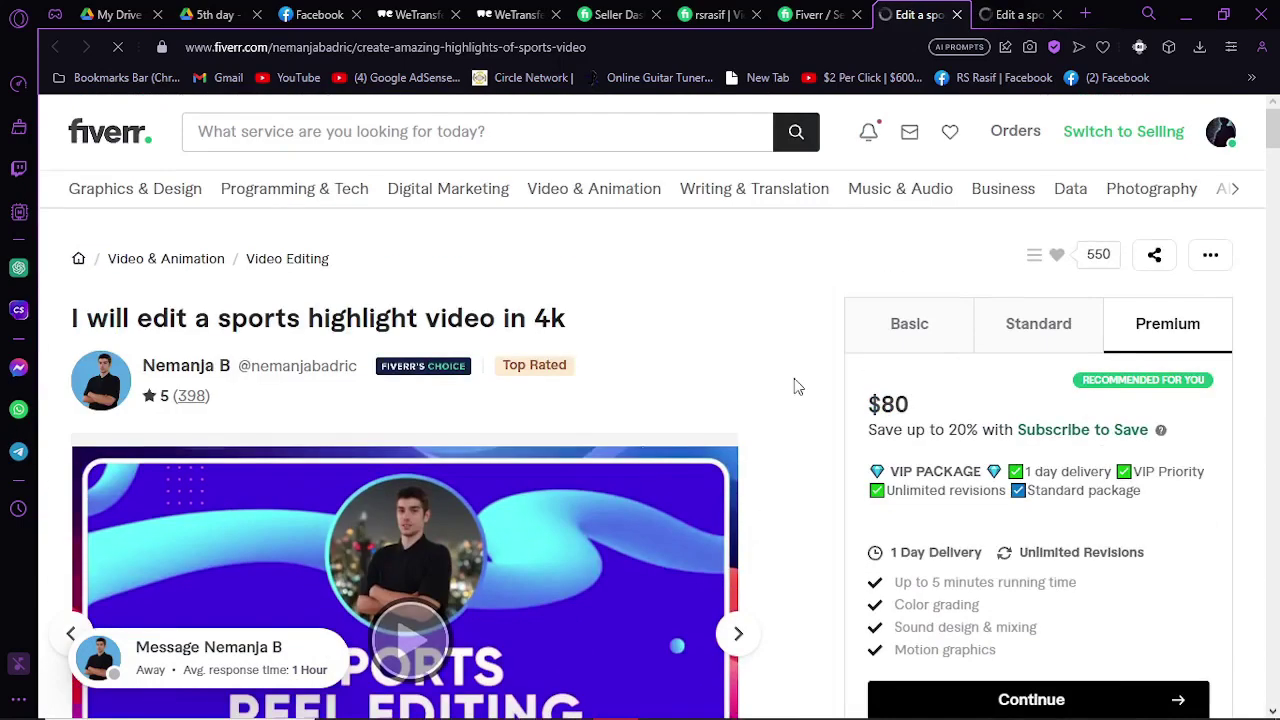
scroll(1160, 253, down, 1)
scroll(1160, 253, up, 2)
drag(892, 585, 1053, 582)
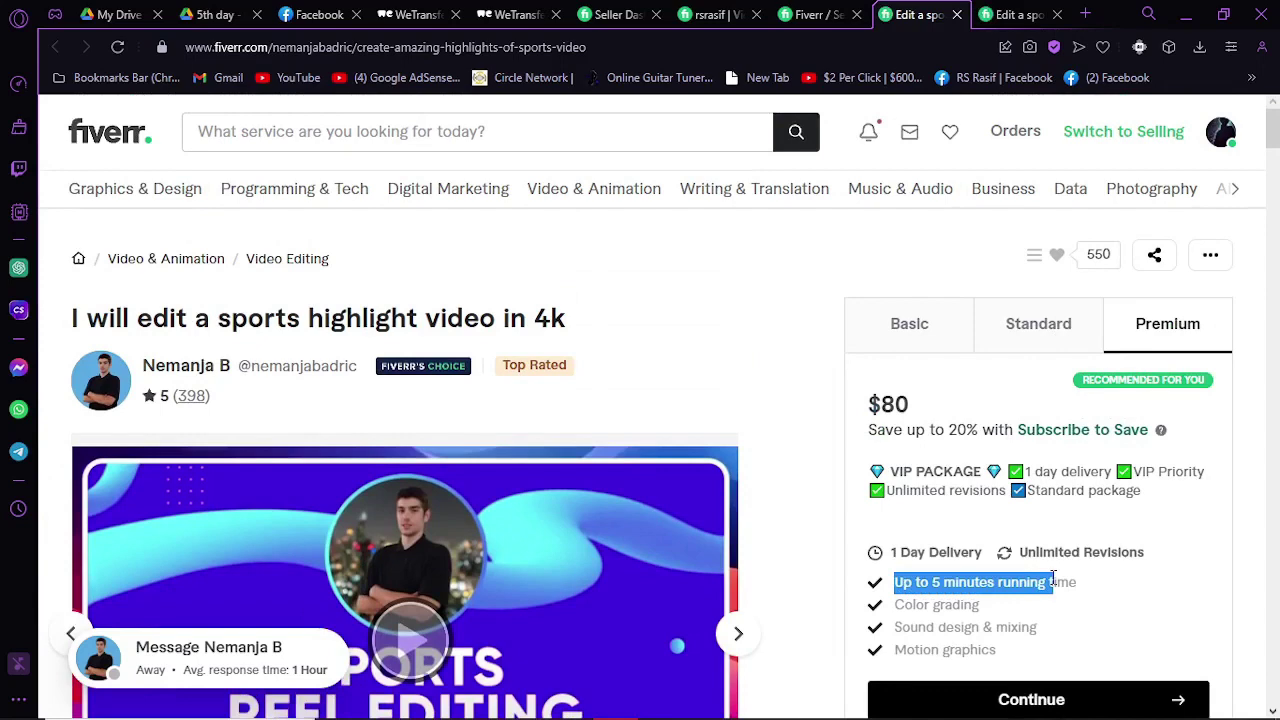
drag(849, 583, 1186, 580)
click(899, 610)
drag(899, 608, 985, 605)
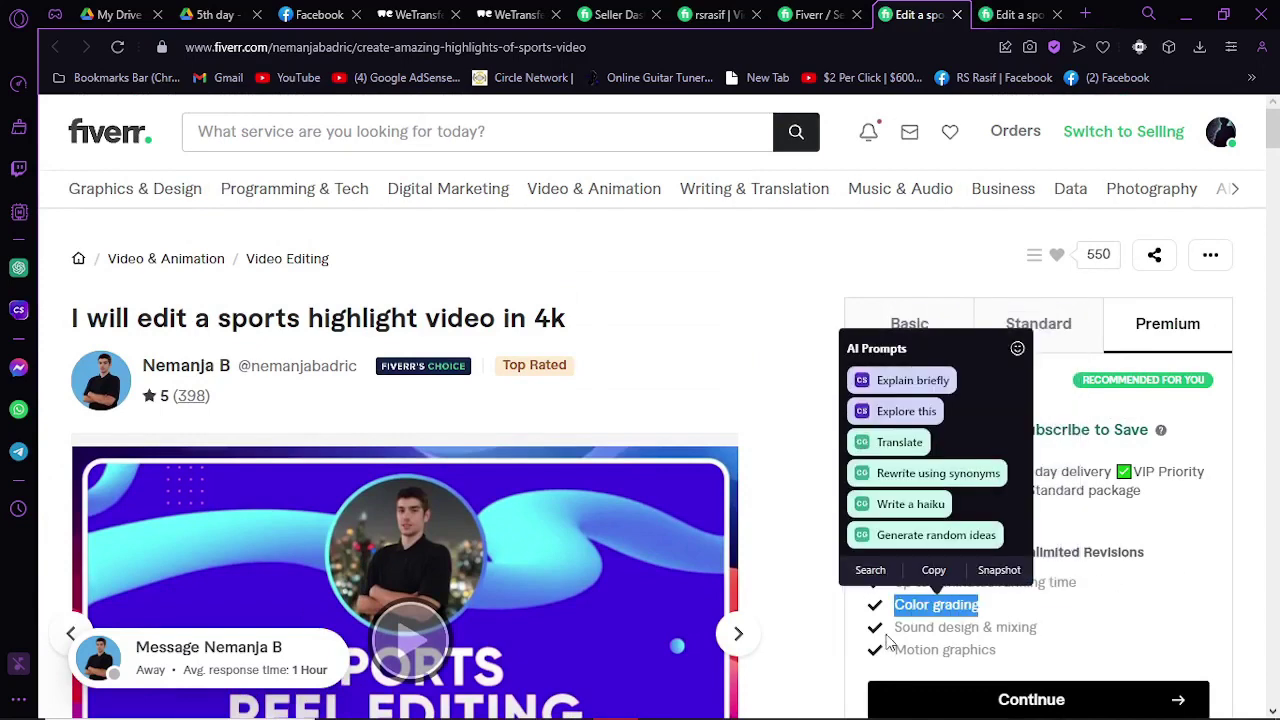
drag(903, 627, 1247, 635)
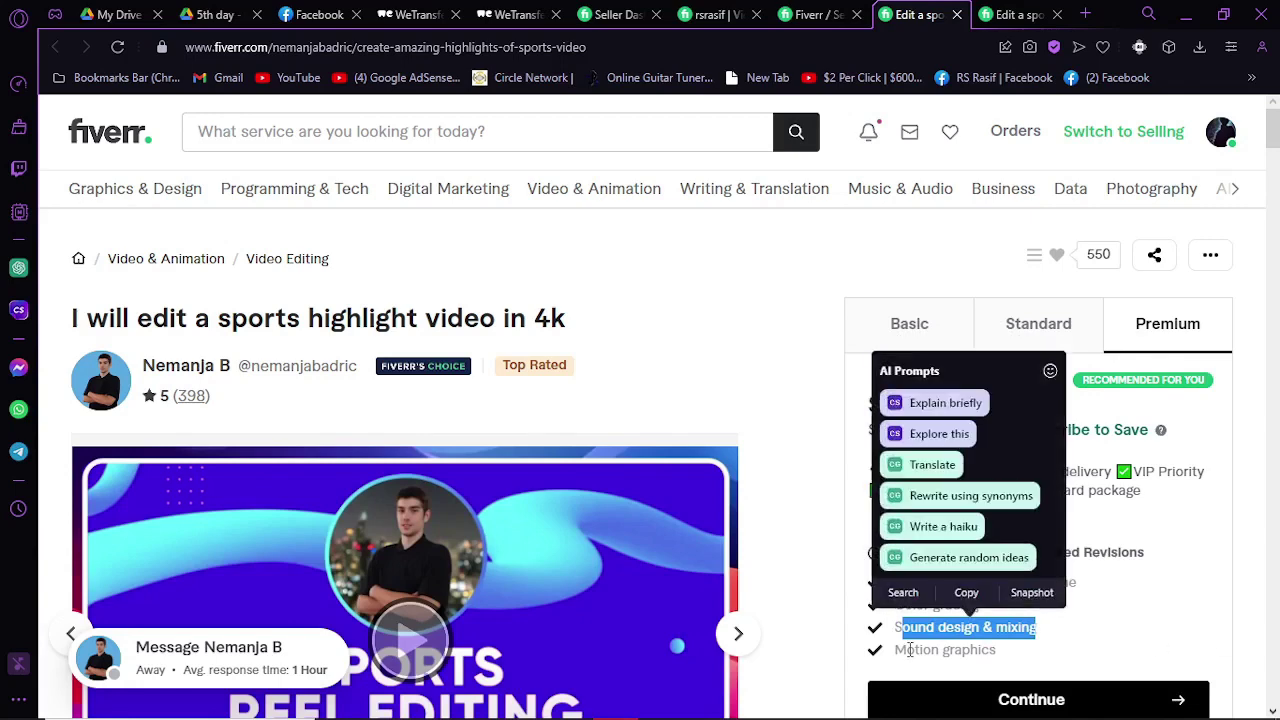
click(899, 652)
View the $70 Standard package and its four features.
click(1068, 337)
scroll(1040, 420, down, 1)
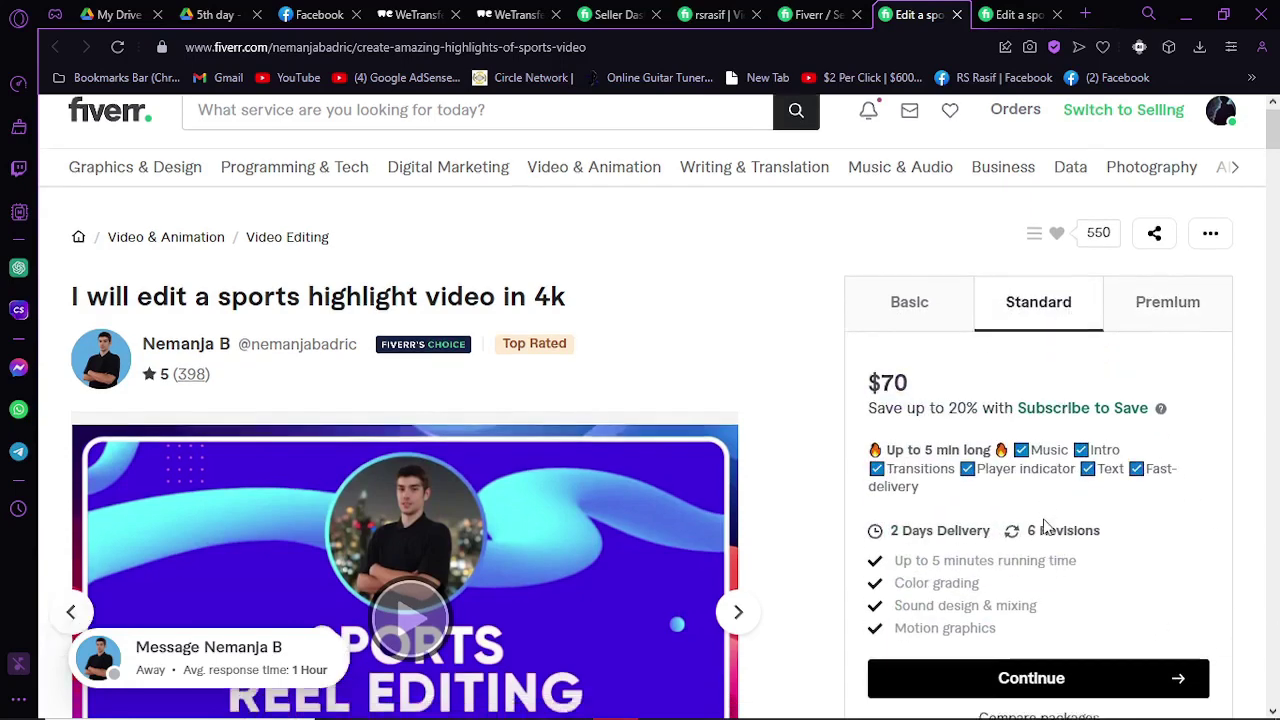
mouse_move(913, 305)
mouse_down()
mouse_move(946, 318)
mouse_move(915, 310)
mouse_up()
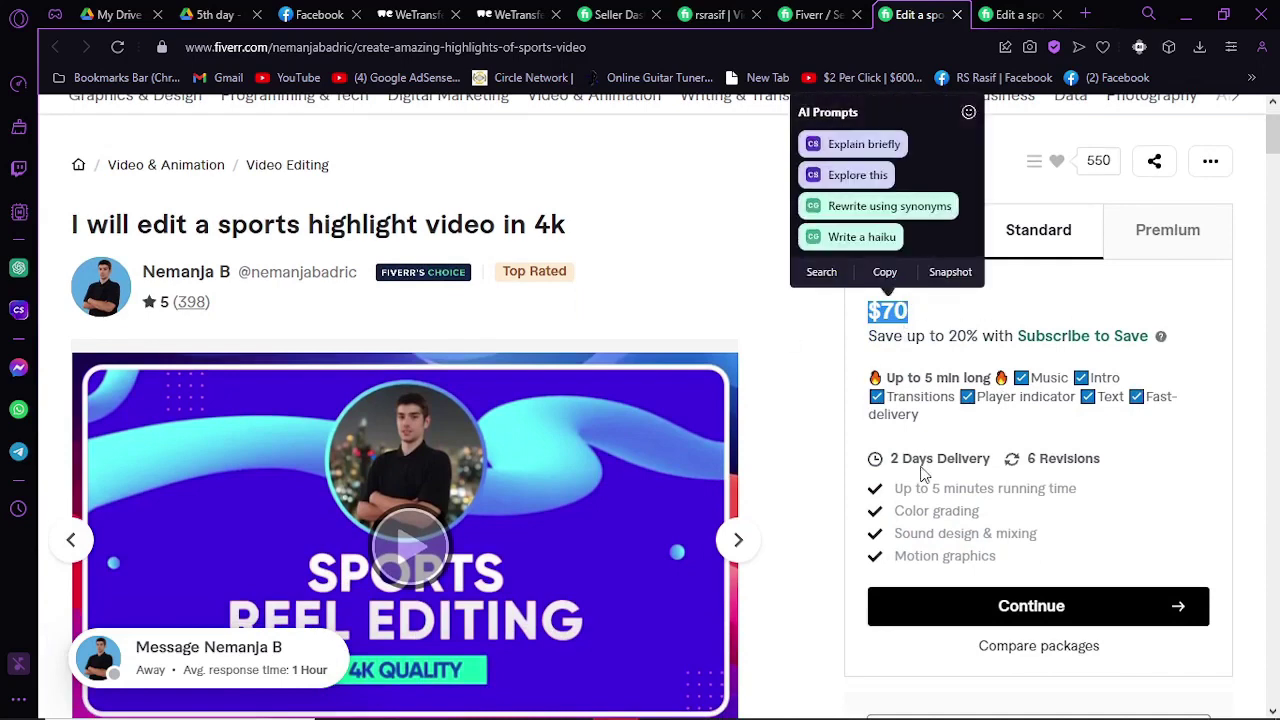
click(896, 494)
drag(983, 505, 1072, 565)
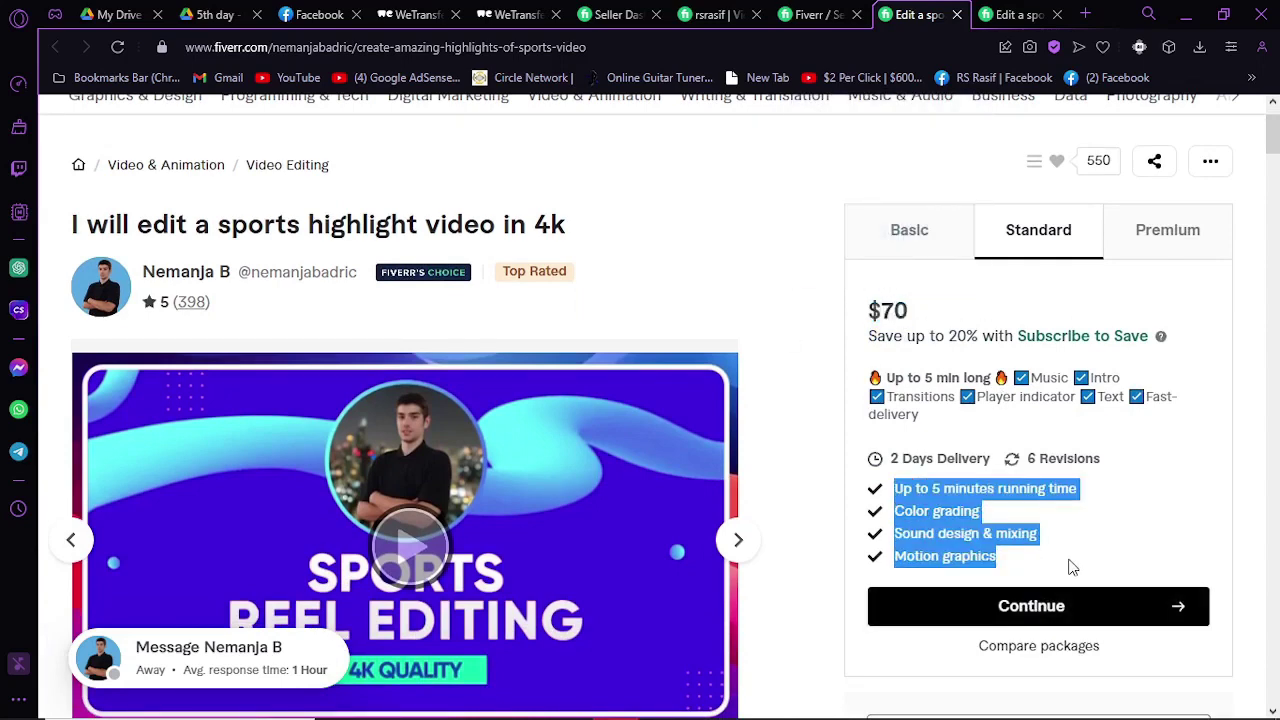
Check the revisions offered in the Premium package.
click(1167, 229)
scroll(1100, 300, down, 1)
drag(1020, 365, 1110, 365)
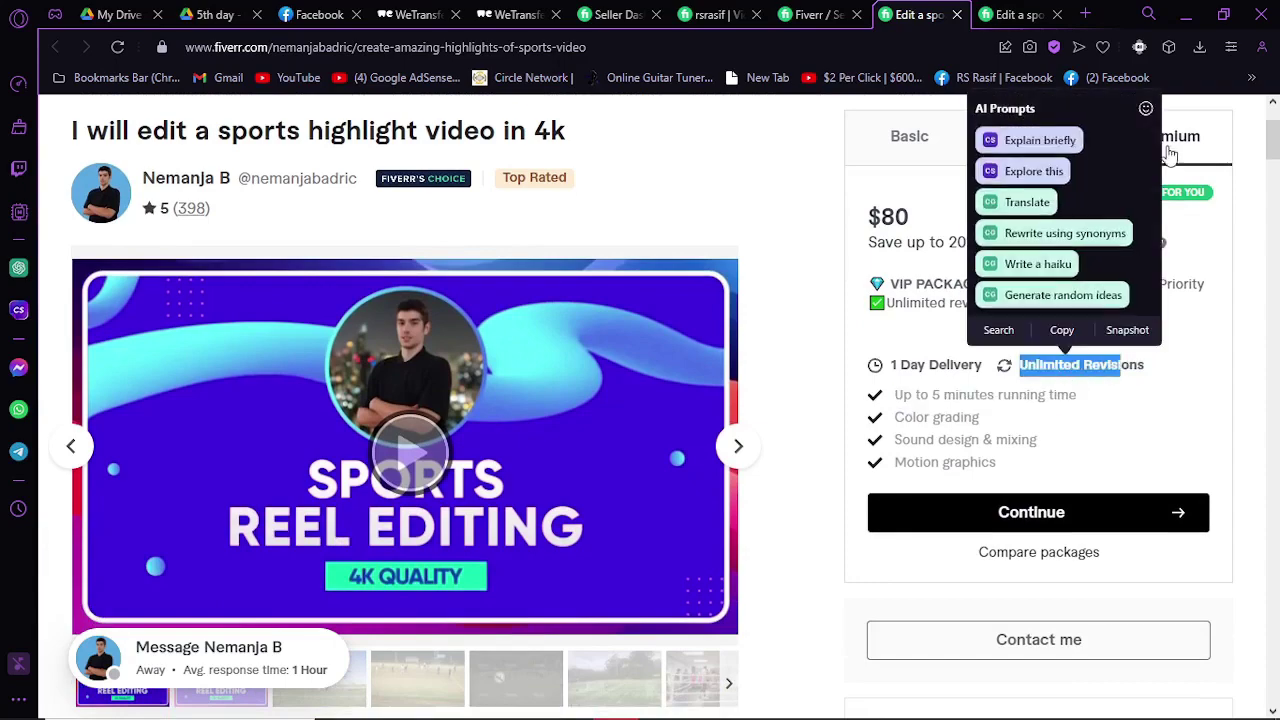
click(1096, 362)
scroll(958, 347, up, 2)
Compare the $40 Basic package, then return to the $80 Premium package.
click(958, 347)
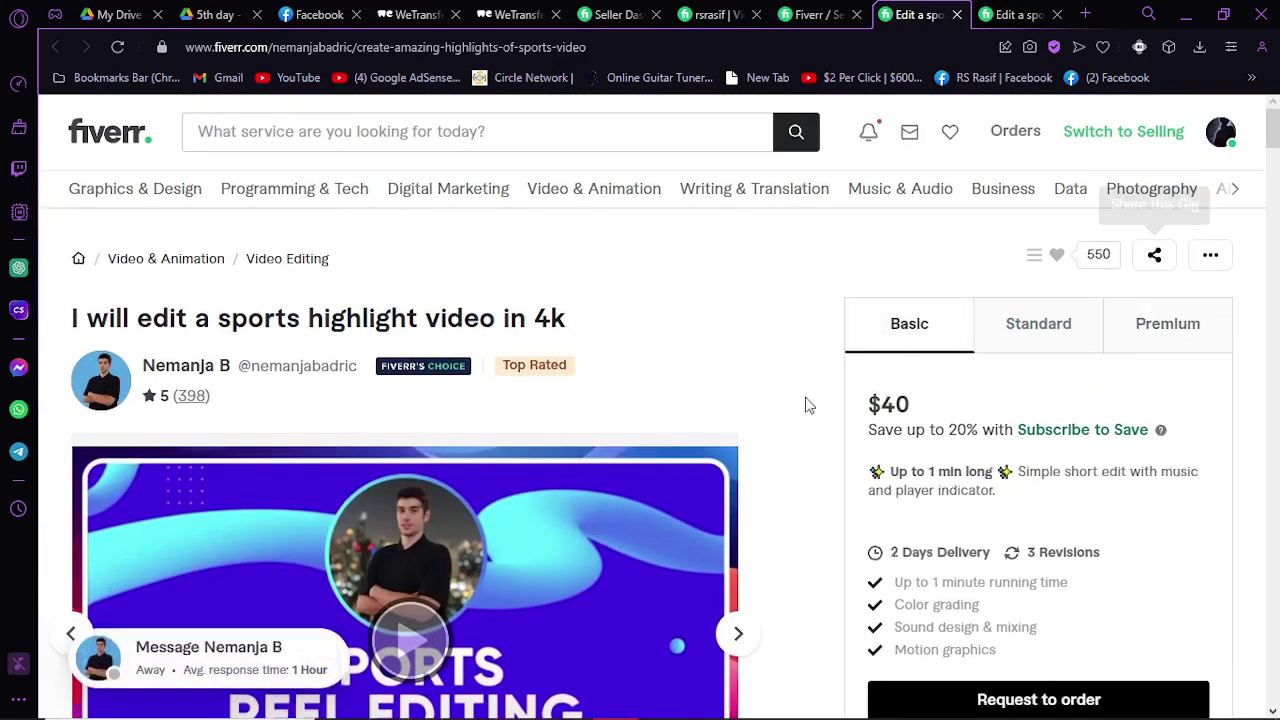
scroll(806, 403, down, 3)
scroll(1020, 414, up, 2)
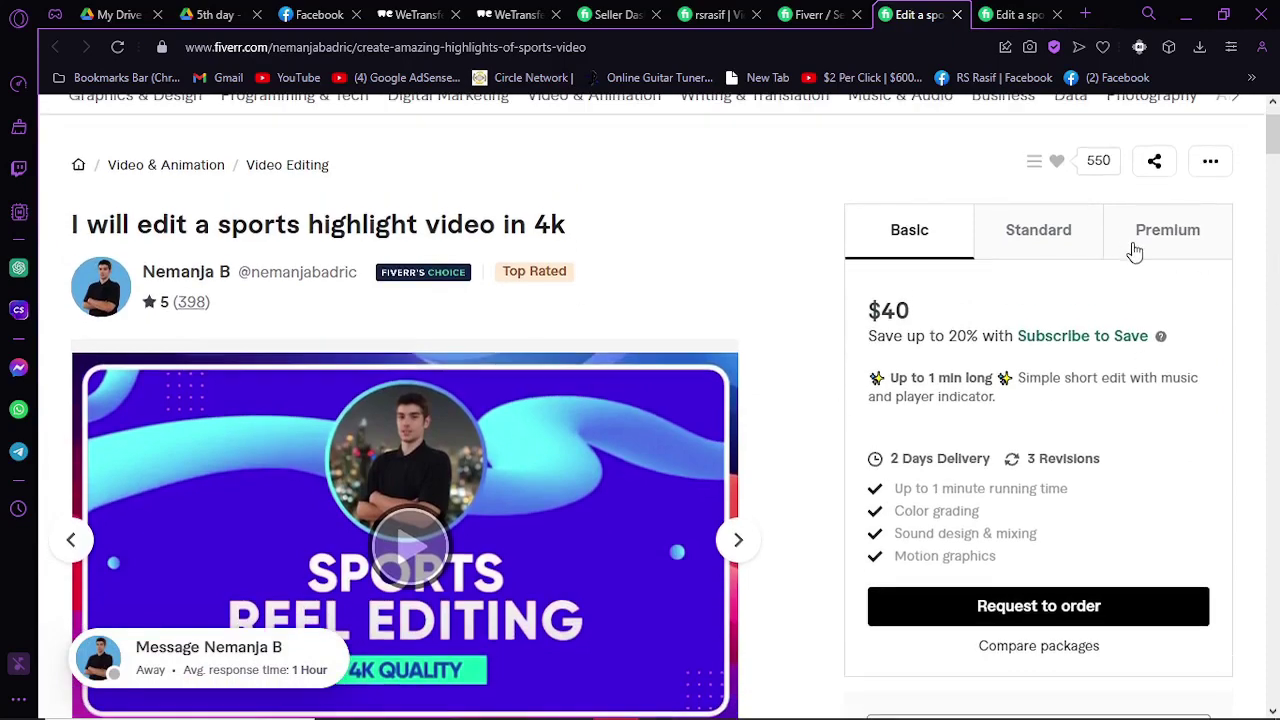
click(1172, 238)
scroll(560, 320, down, 2)
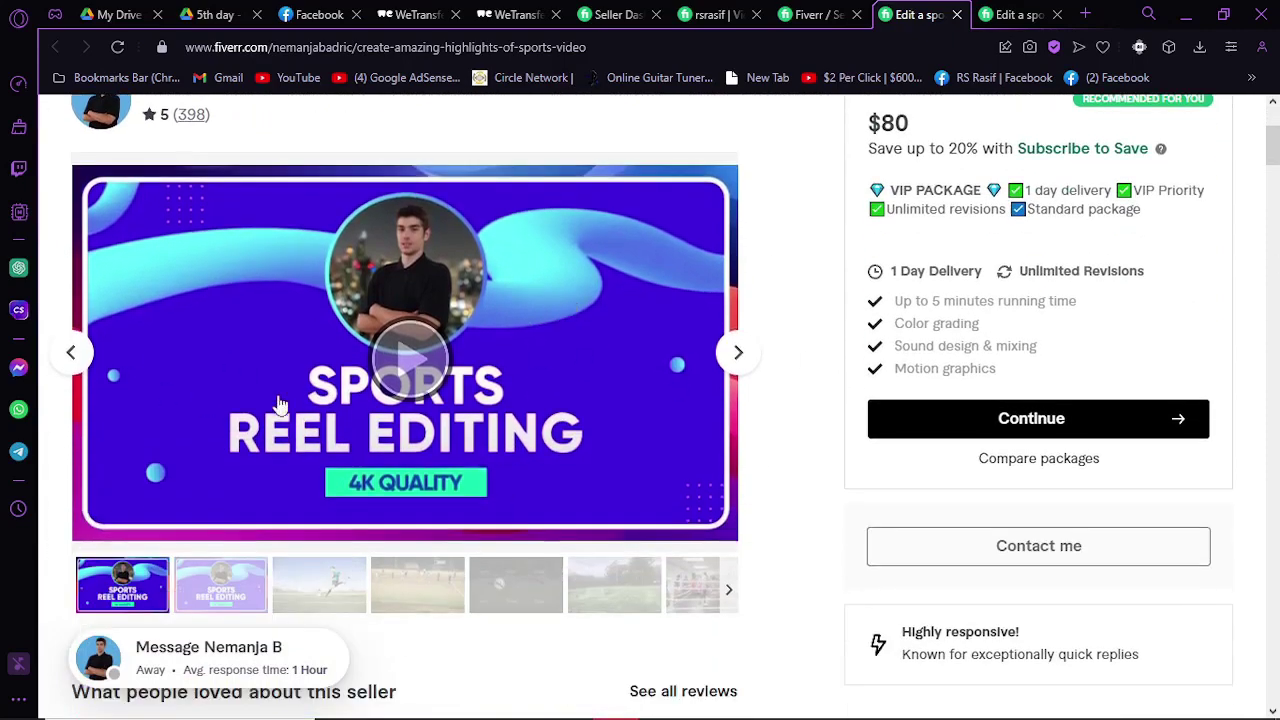
scroll(837, 506, down, 3)
scroll(697, 572, up, 4)
scroll(986, 477, down, 2)
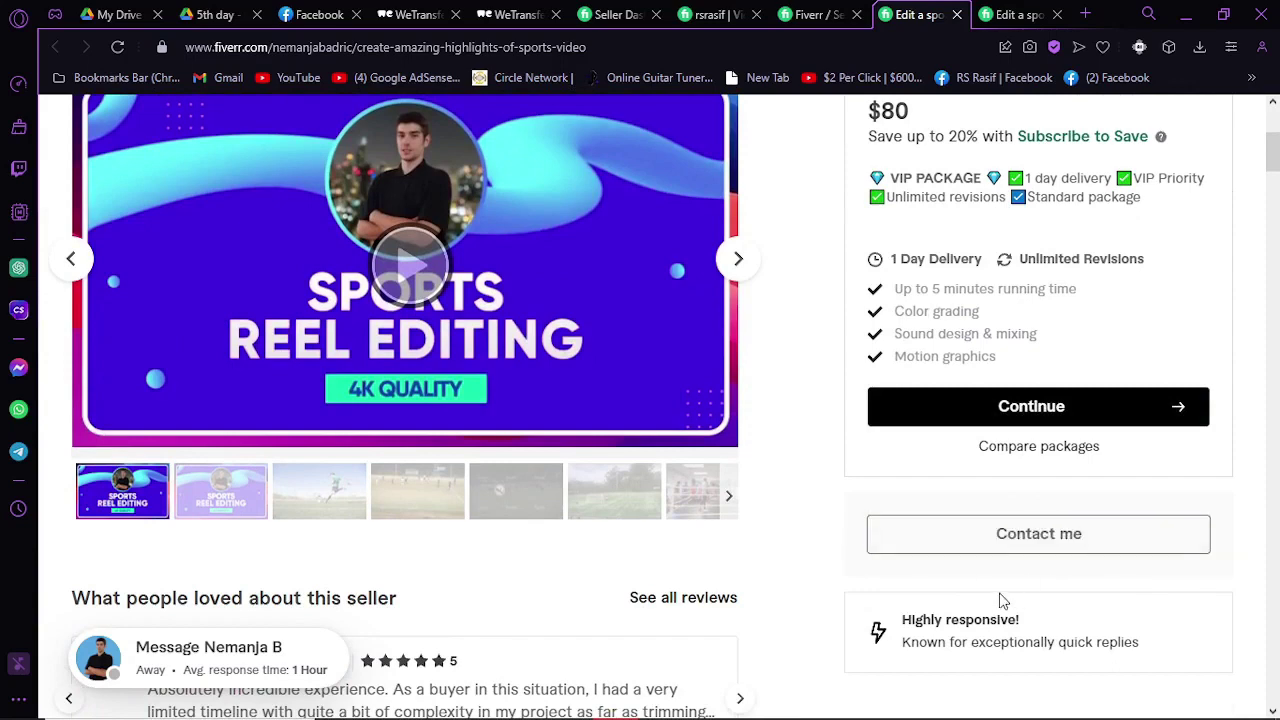
Draft a test message to the seller in chat, then close it and choose Leave to discard it.
click(1048, 520)
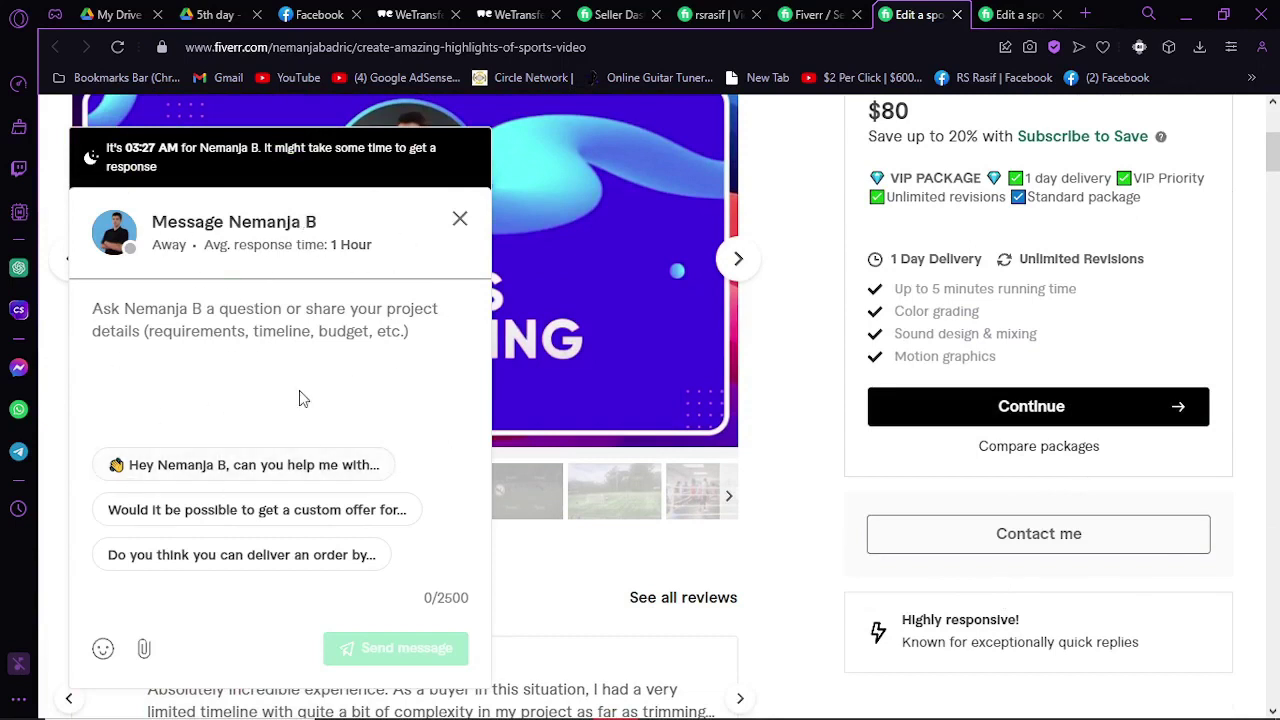
click(180, 342)
text(ferferfererfsdgfsdfsdfsdf)
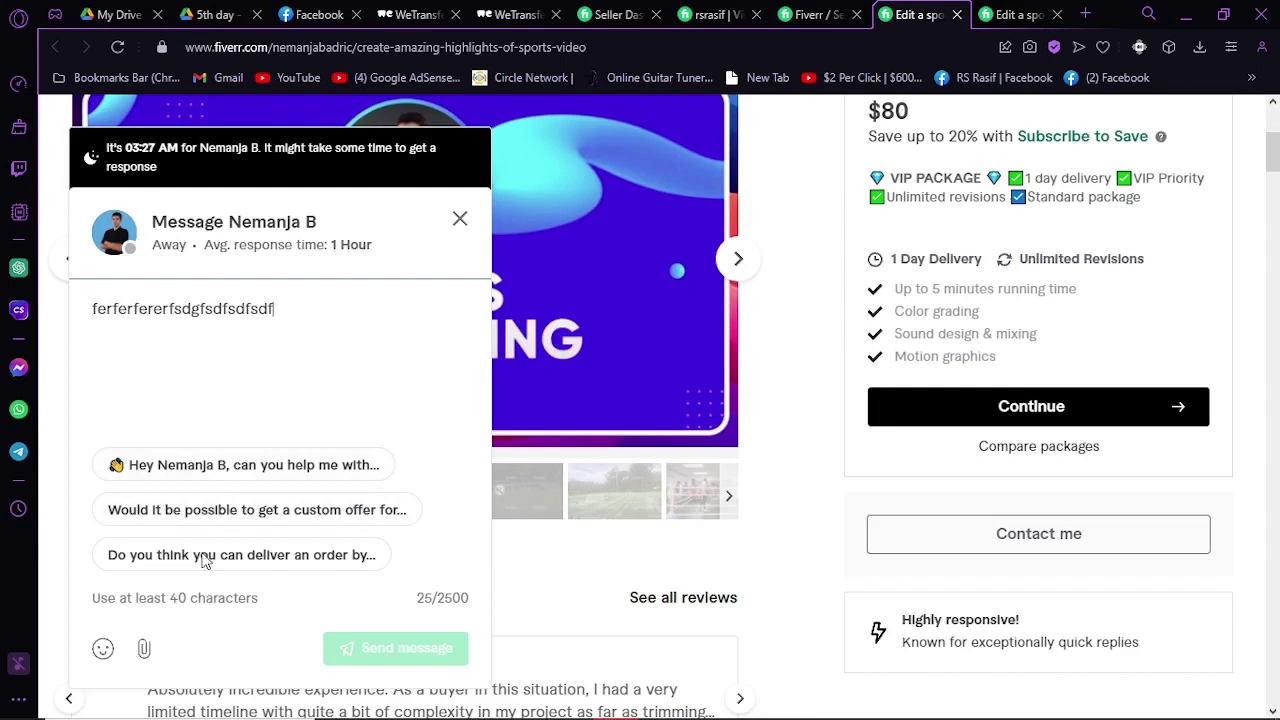
key(ctrl+a)
text(sdsadasdasdsadsadasdadfdsffbhgdbgdhdgbhgdsfgsg)
key(ctrl+a)
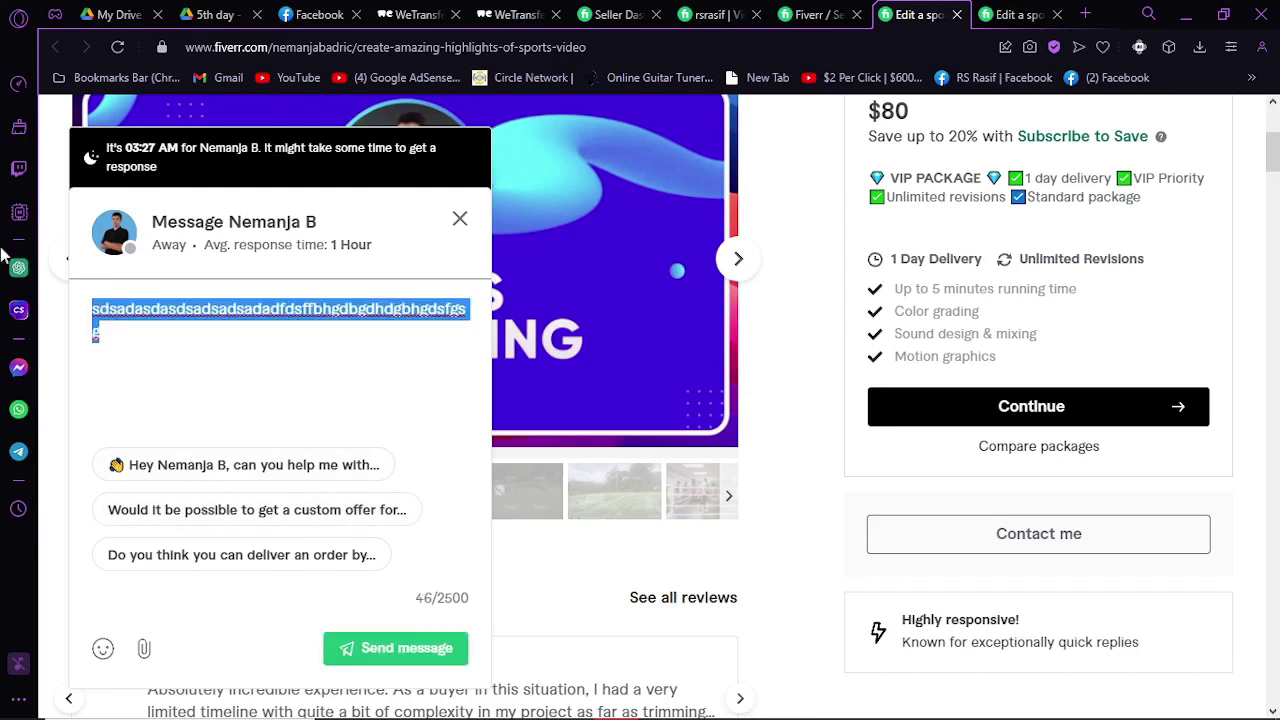
click(128, 333)
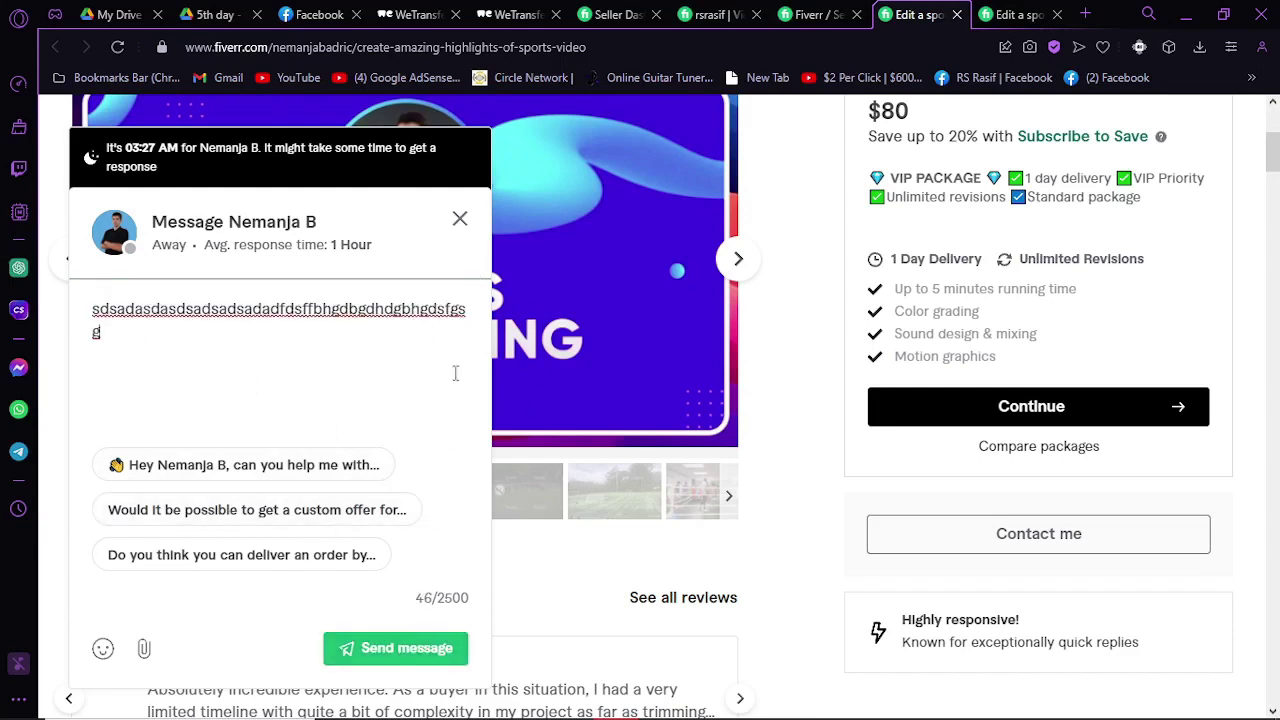
click(459, 222)
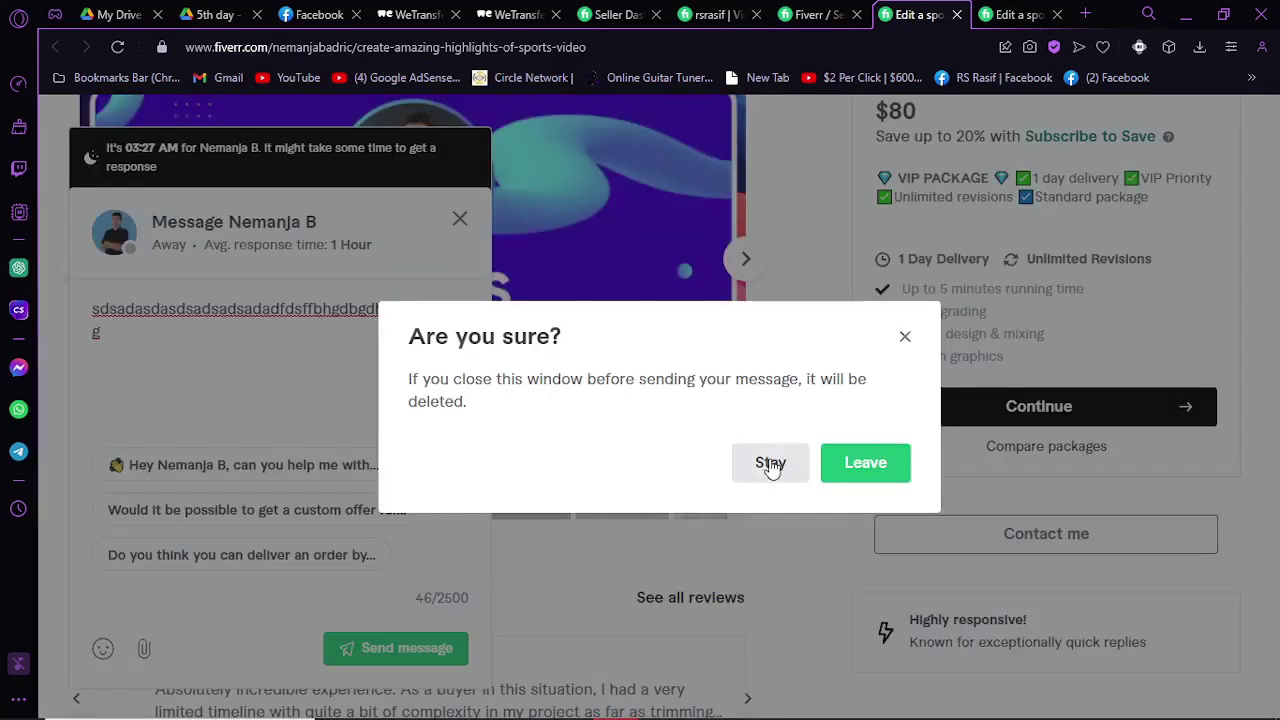
click(860, 463)
scroll(1037, 385, up, 3)
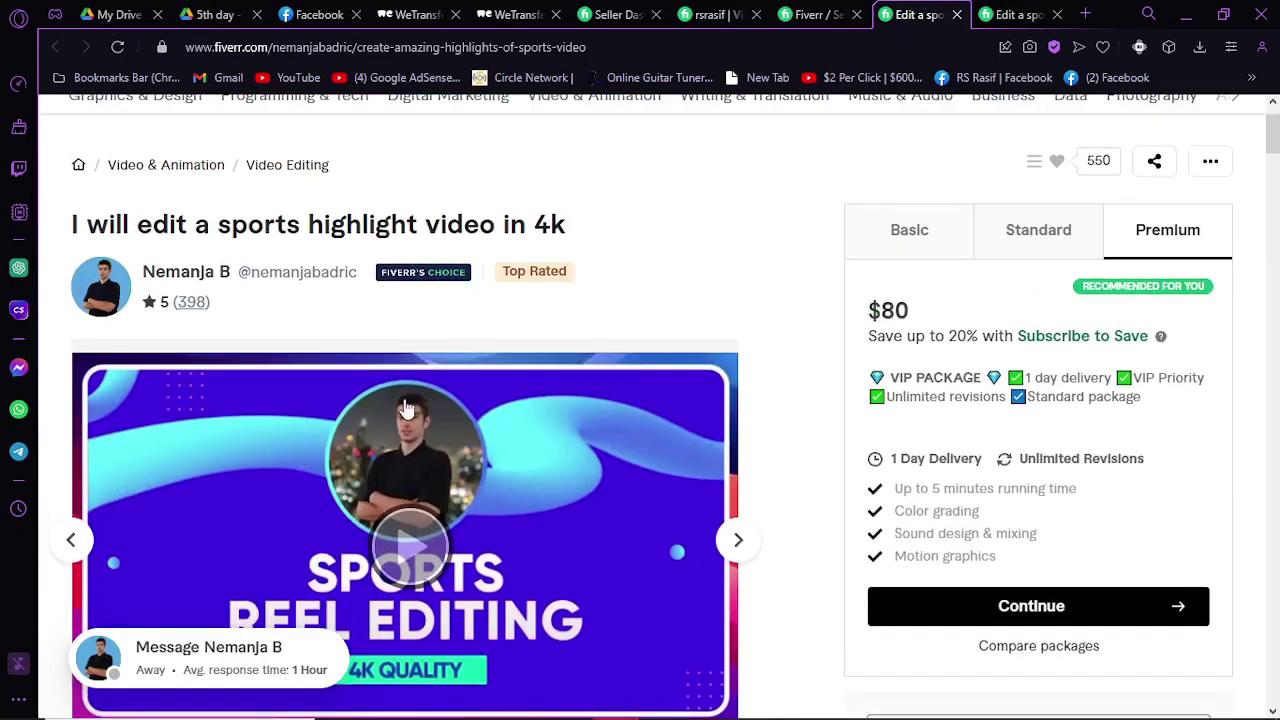
scroll(953, 421, down, 2)
click(953, 421)
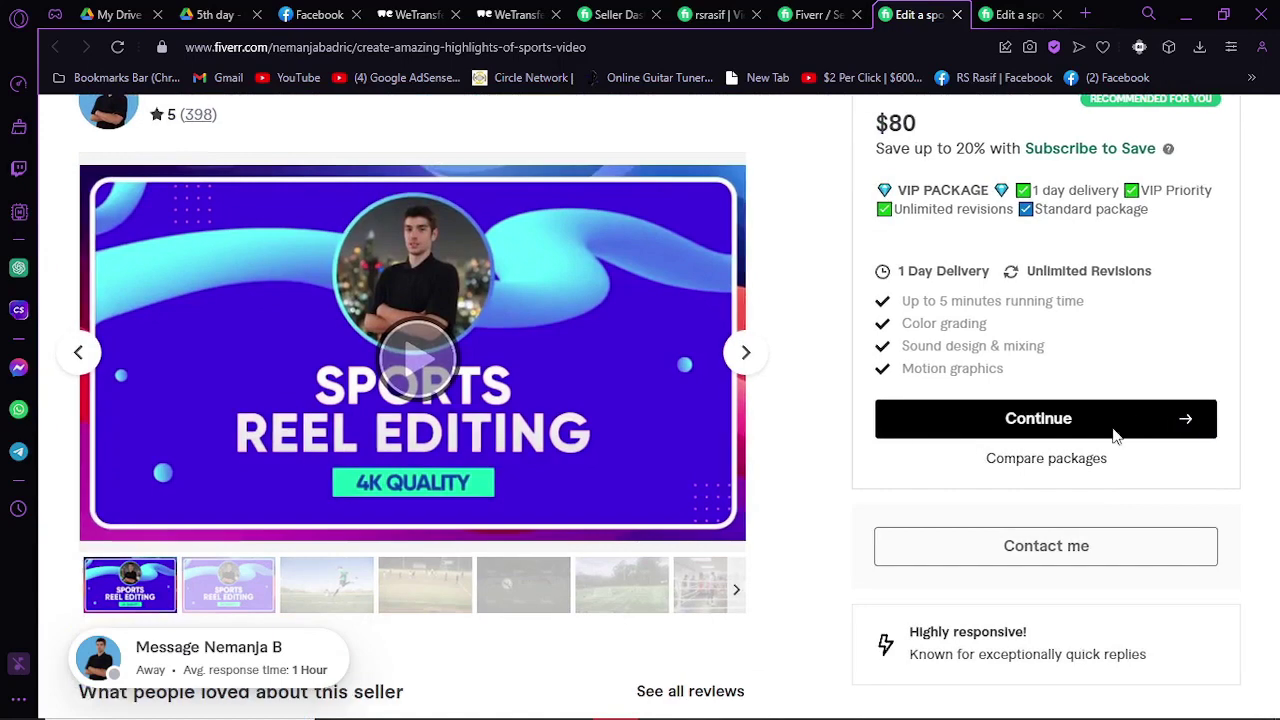
scroll(1110, 470, down, 1)
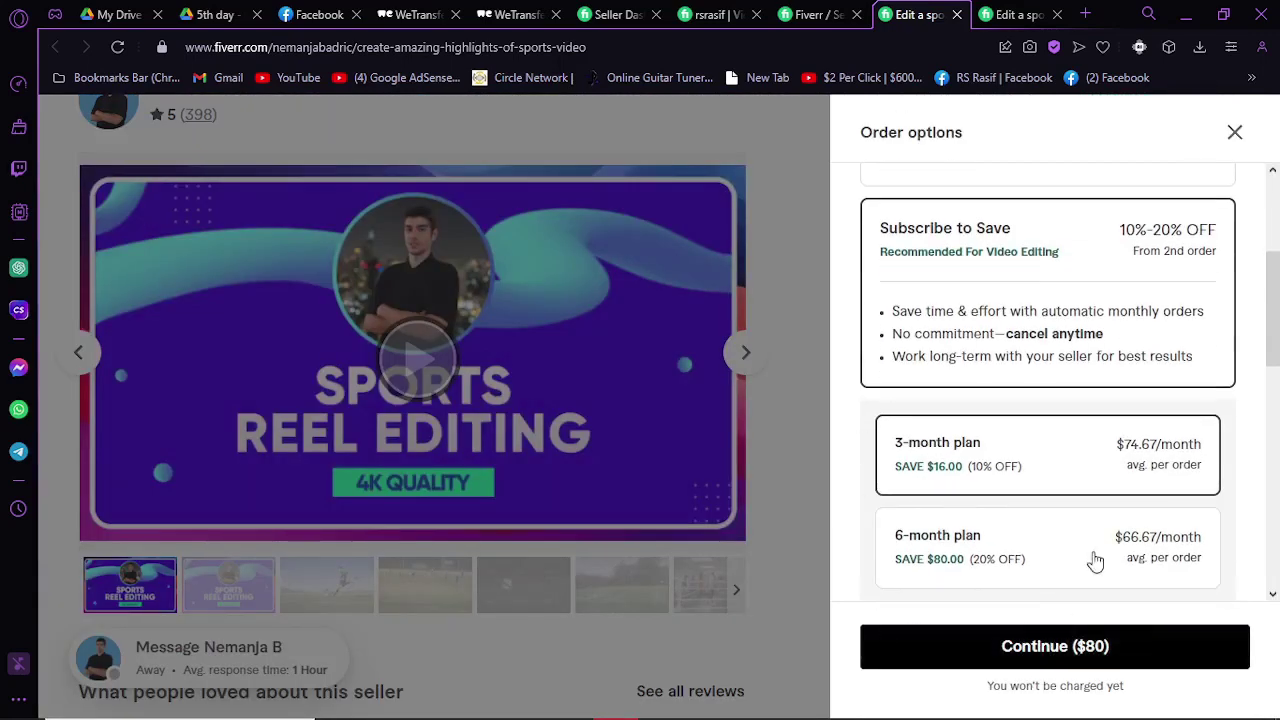
click(1047, 668)
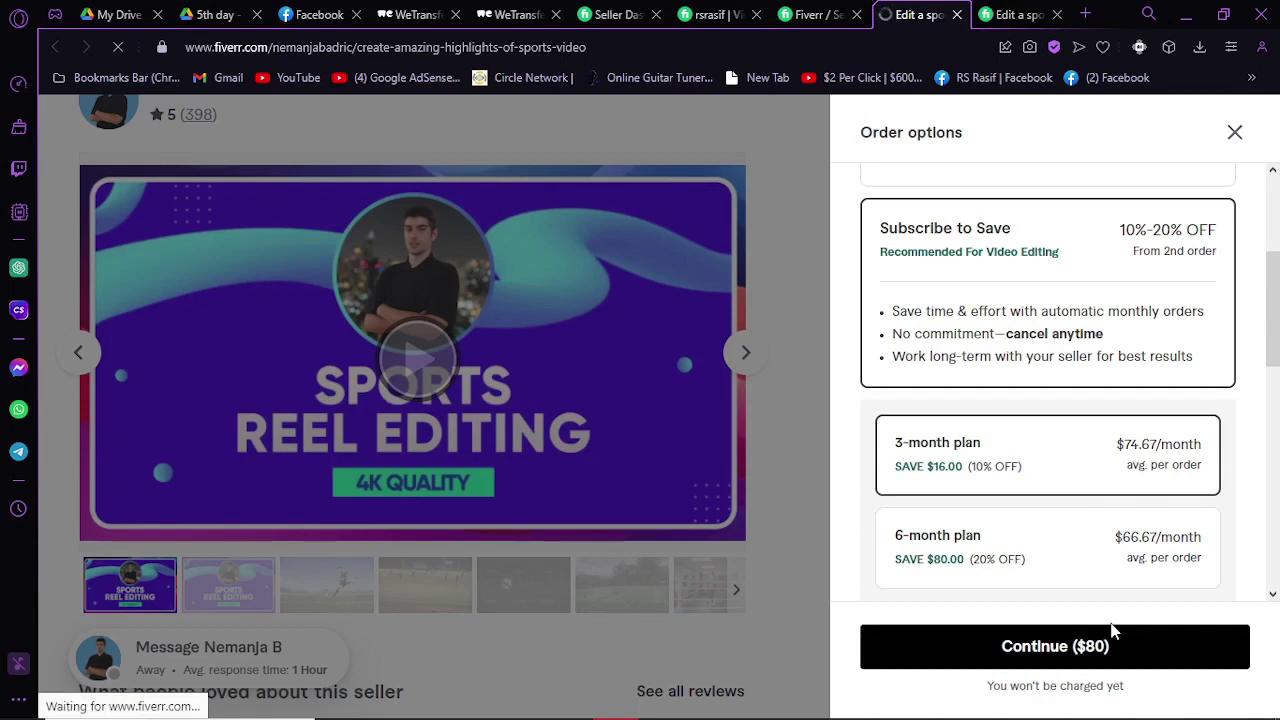
scroll(670, 521, down, 3)
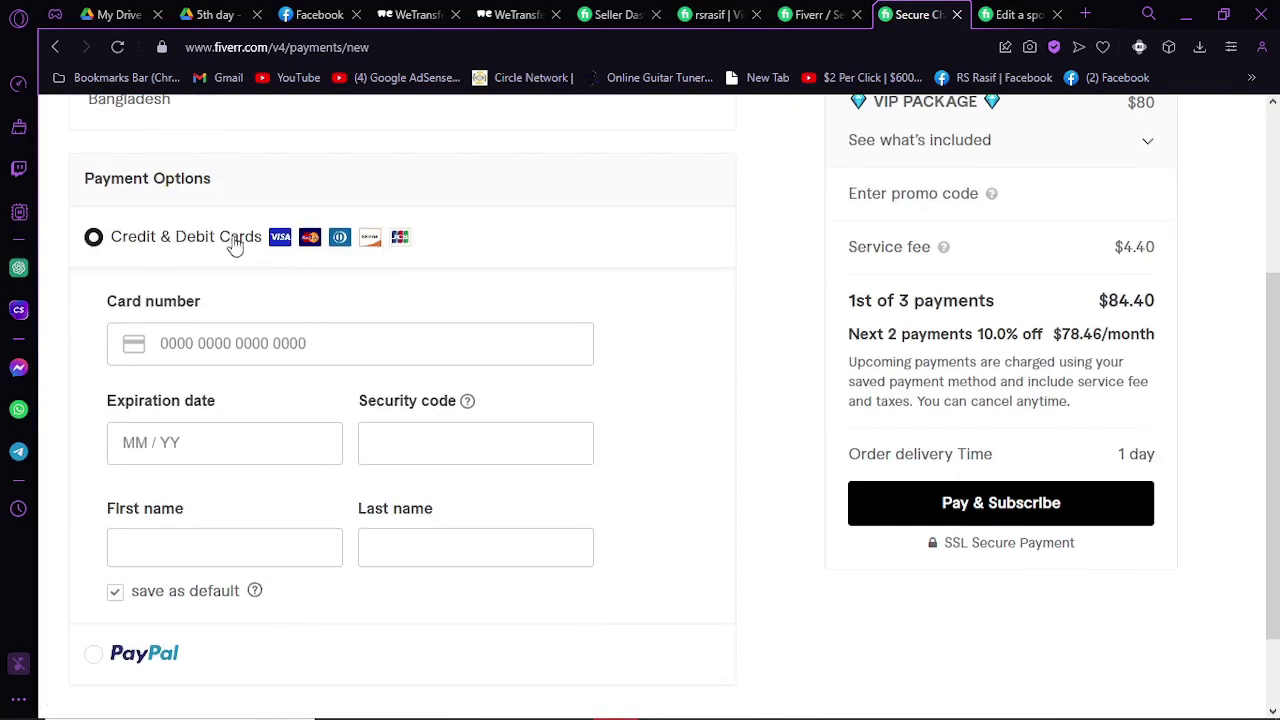
scroll(257, 274, down, 1)
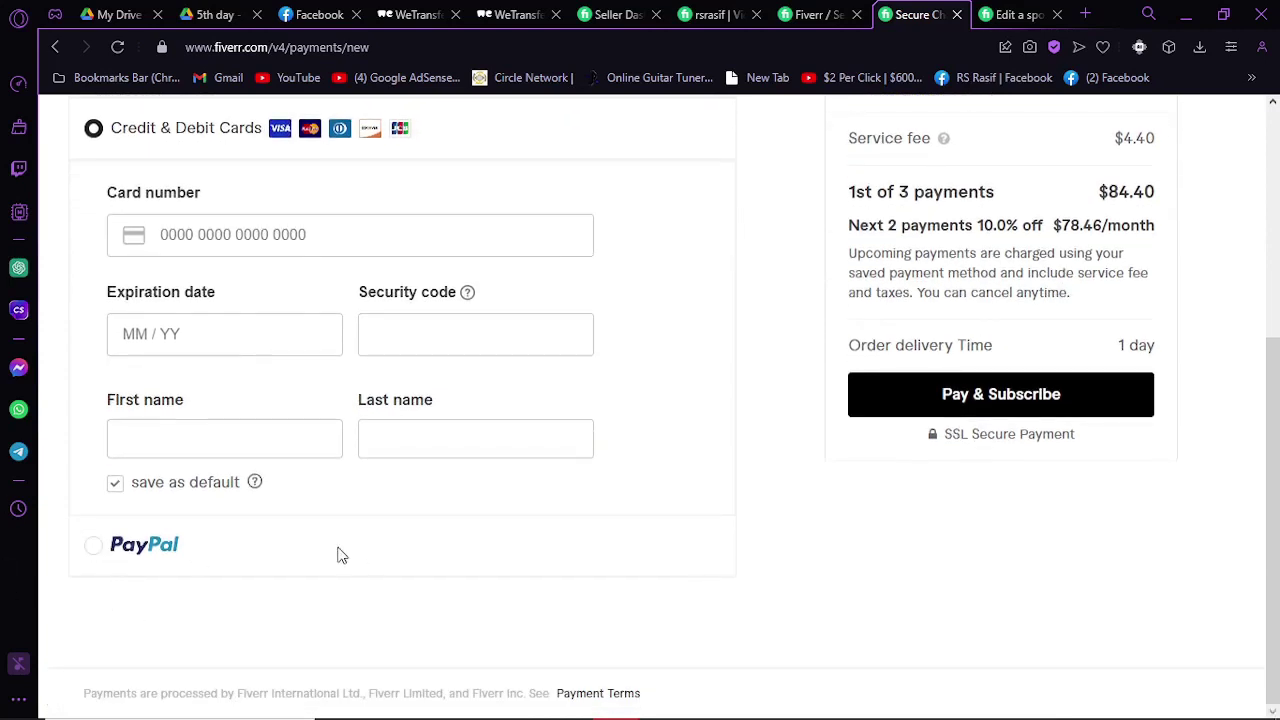
scroll(1236, 346, up, 2)
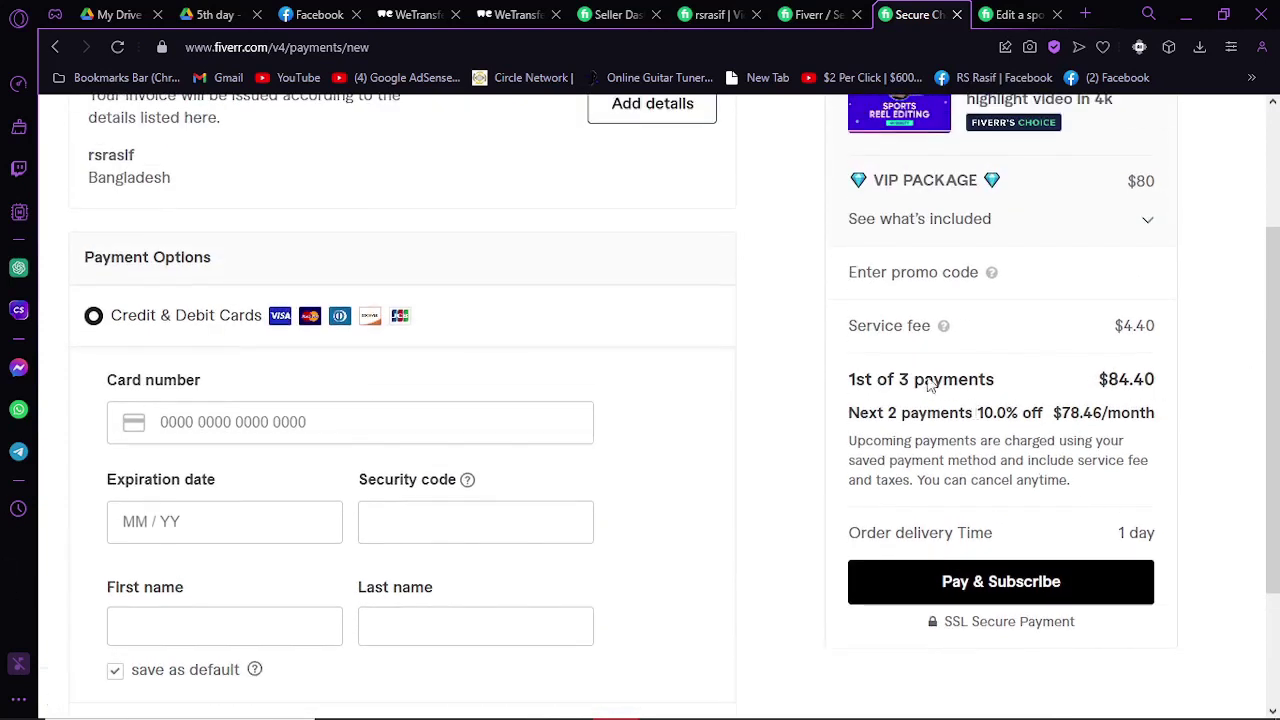
drag(861, 327, 932, 328)
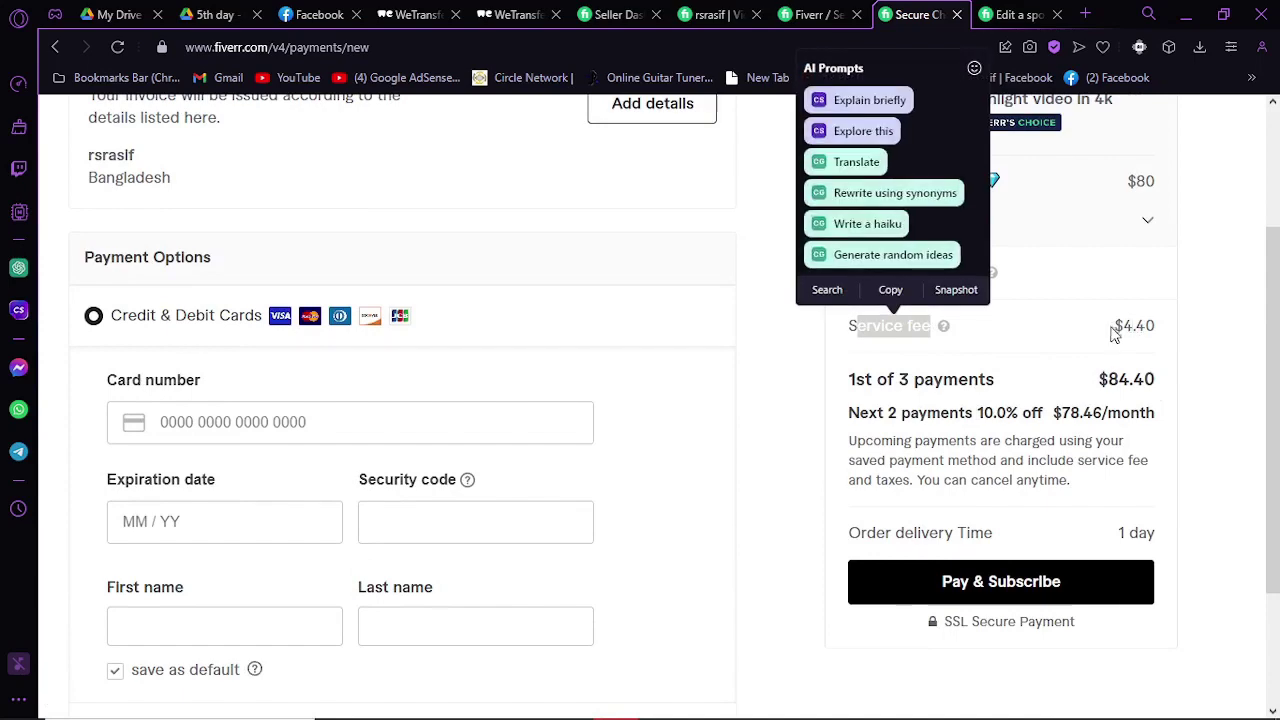
drag(1111, 330, 1194, 331)
scroll(1100, 470, up, 2)
click(1237, 520)
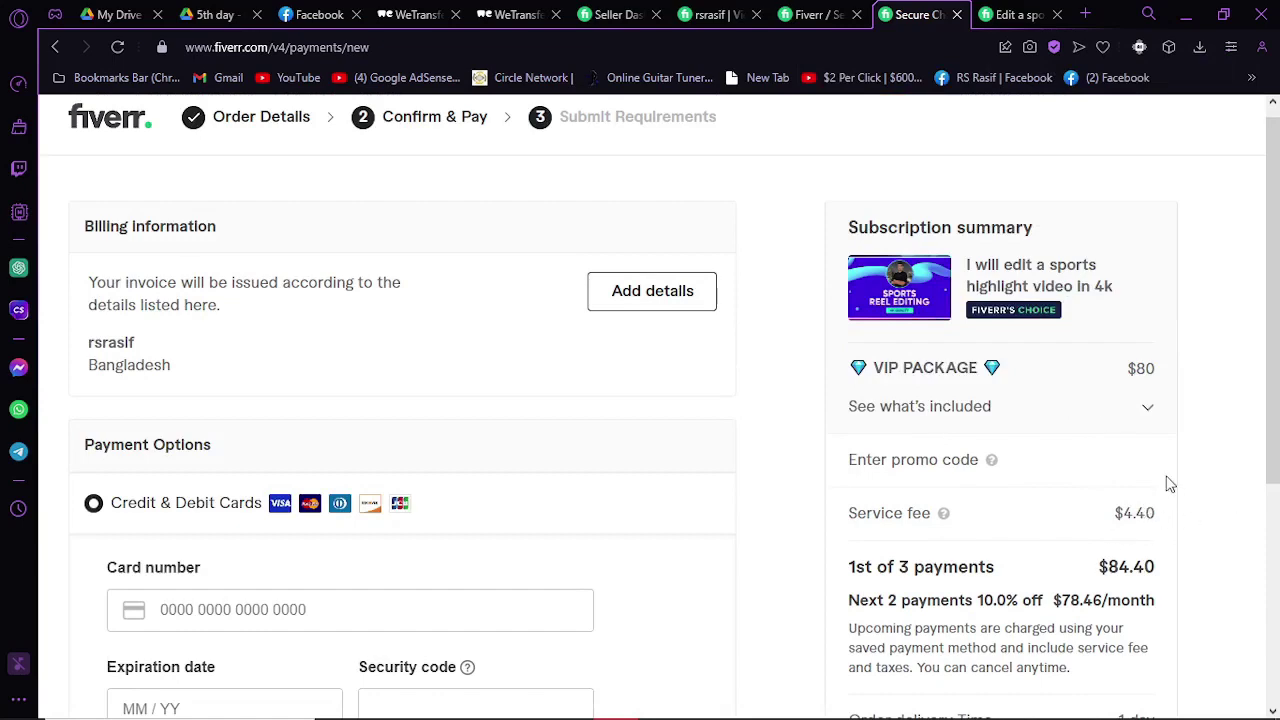
key(alt+Left)
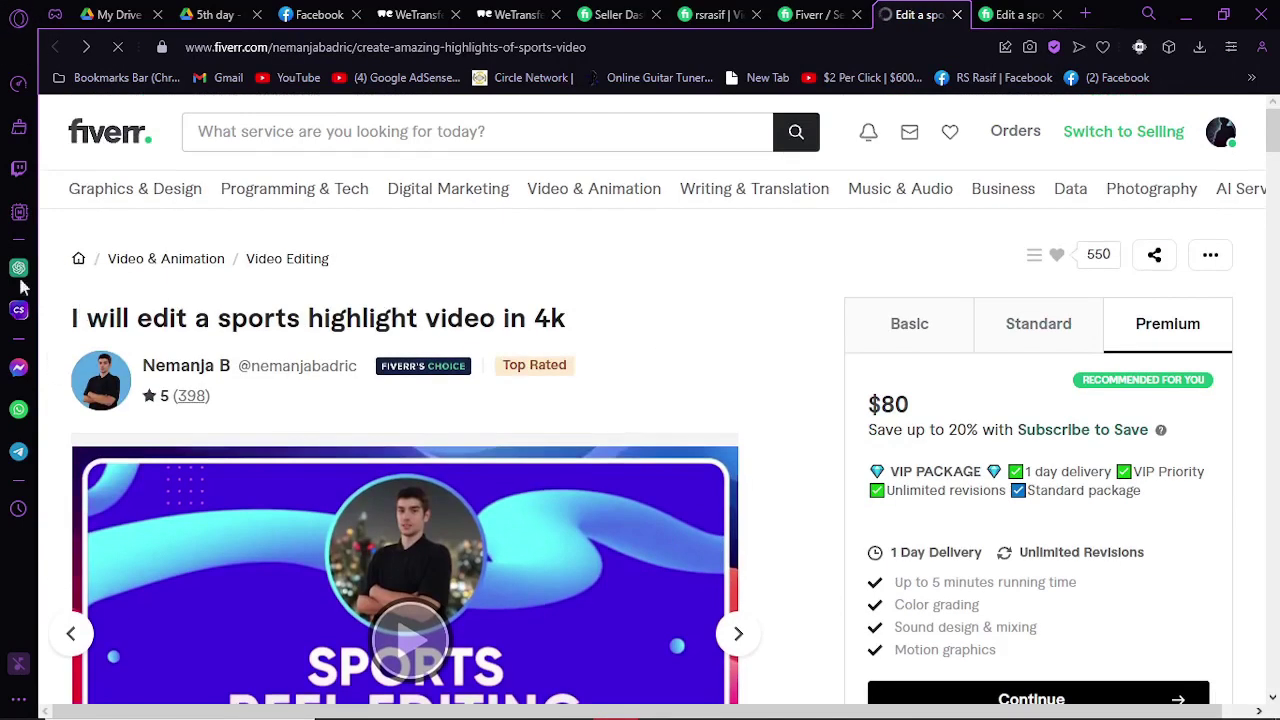
Search for 'scriptwriter' and scroll through the 729 matching gigs.
click(400, 133)
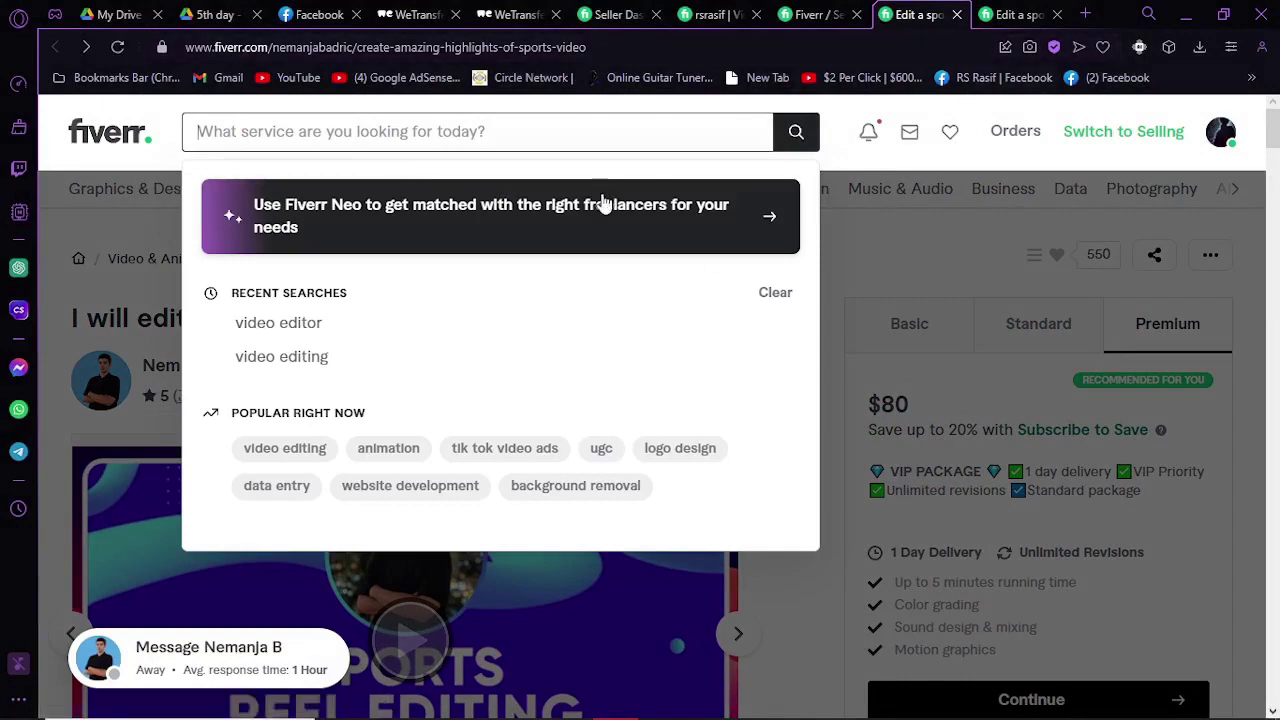
text(s)
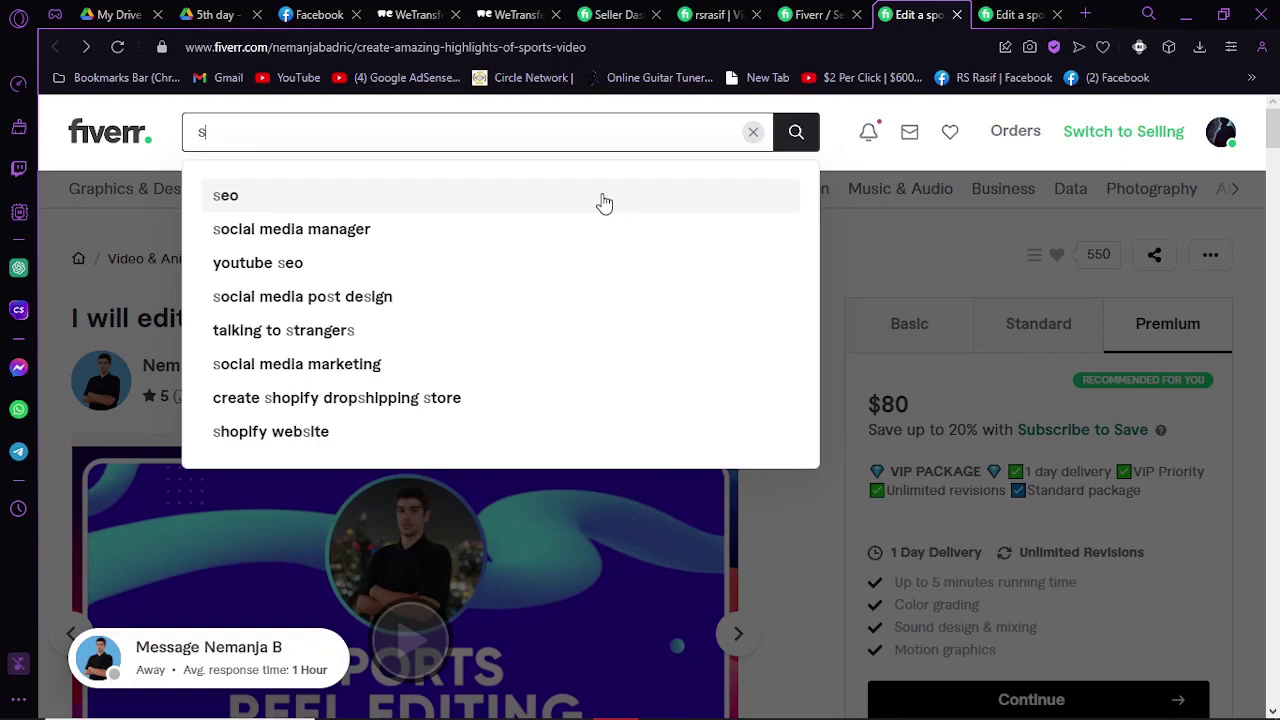
text(cri)
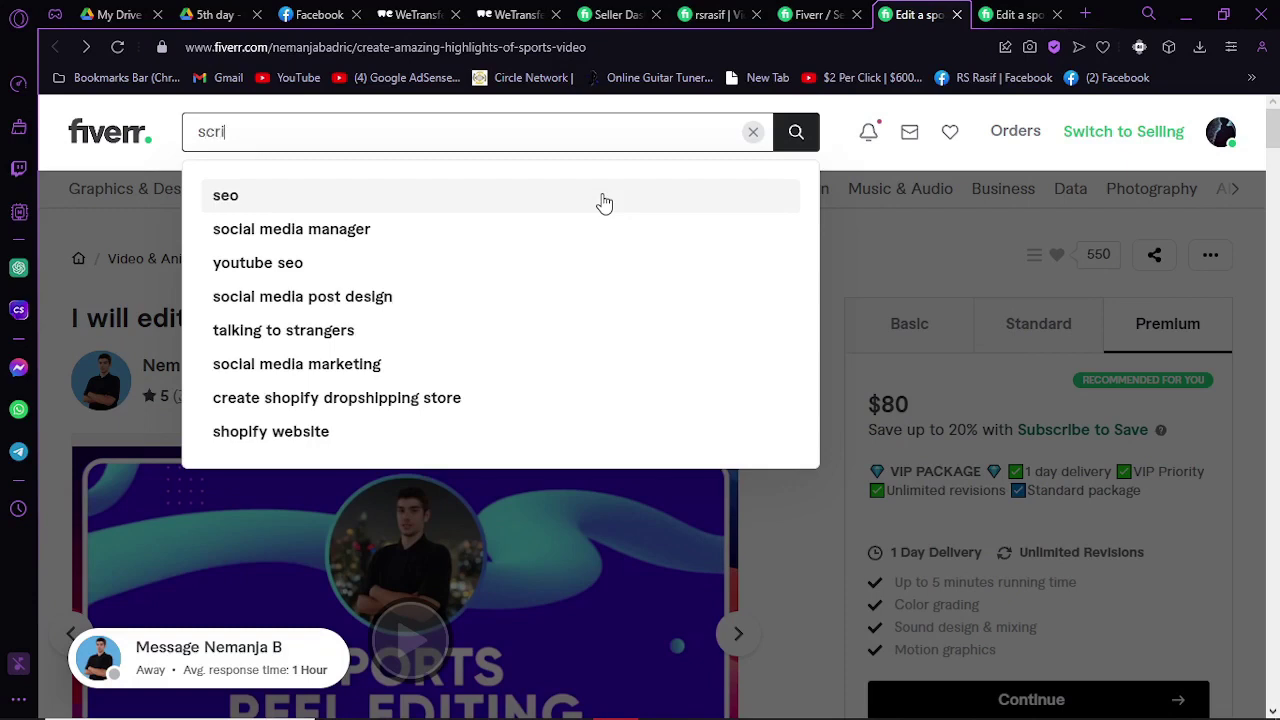
text(ptwriter)
key(Return)
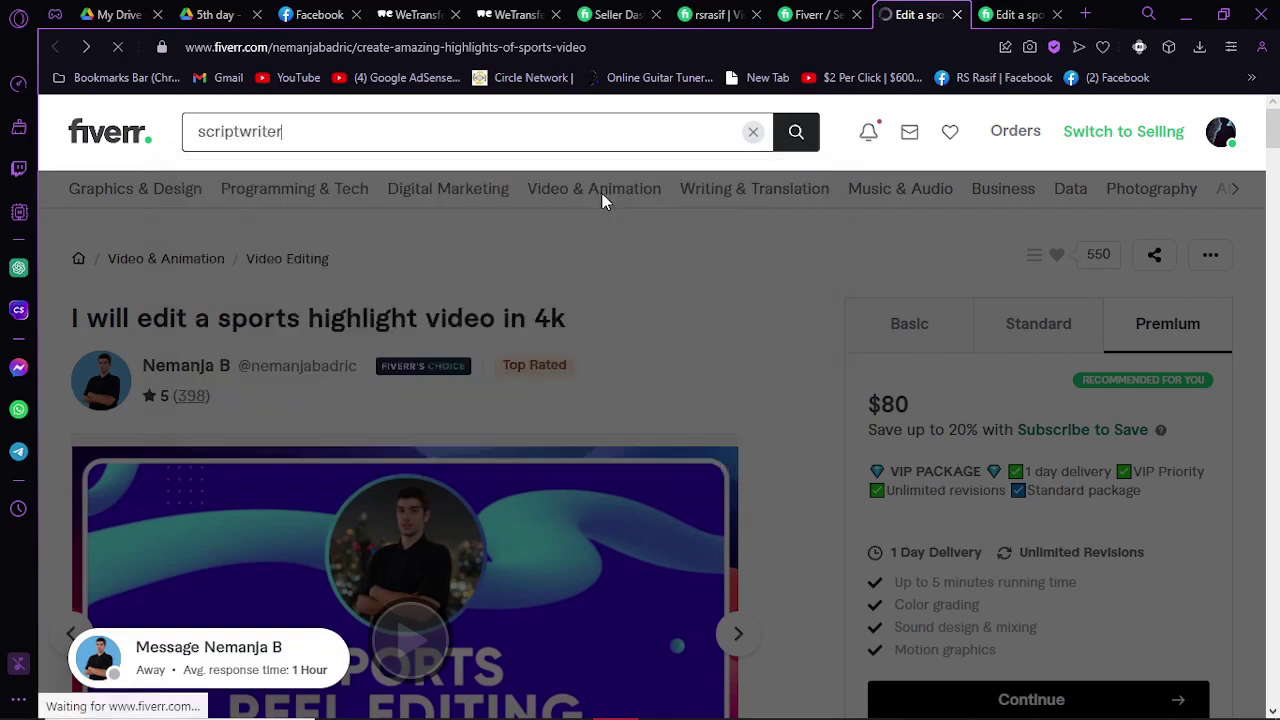
scroll(225, 347, down, 3)
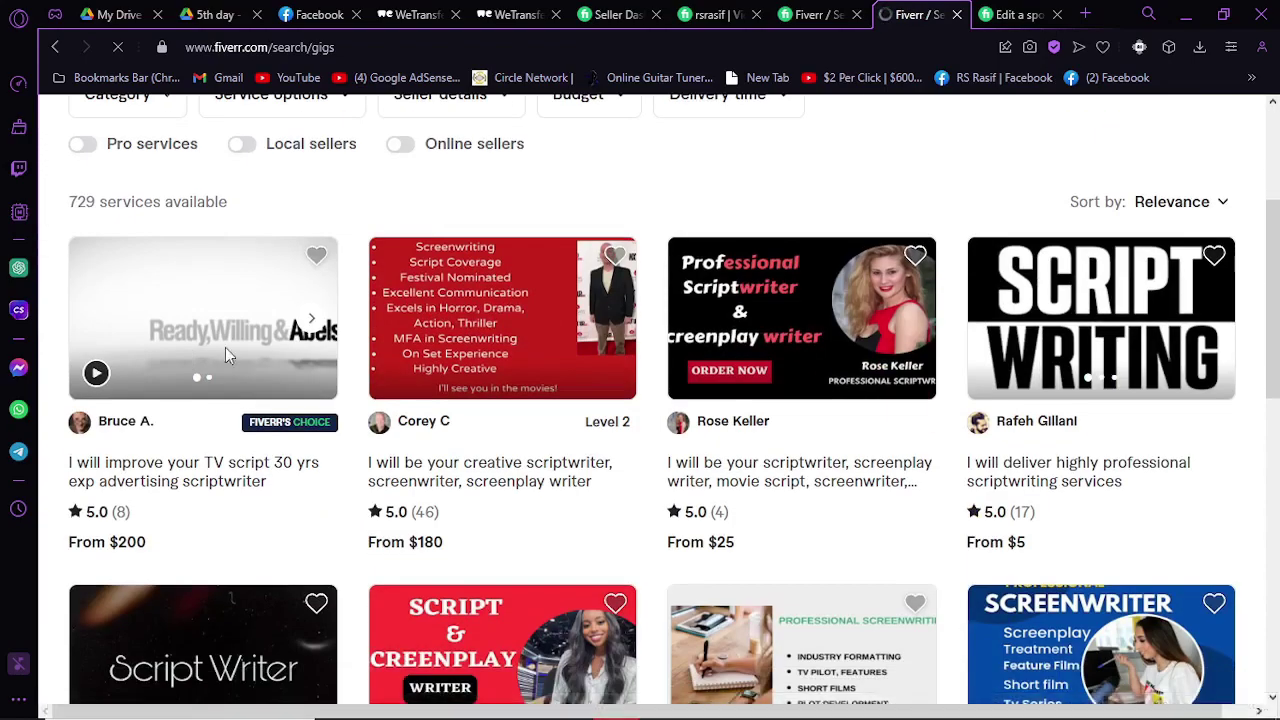
scroll(803, 434, up, 3)
scroll(986, 426, down, 5)
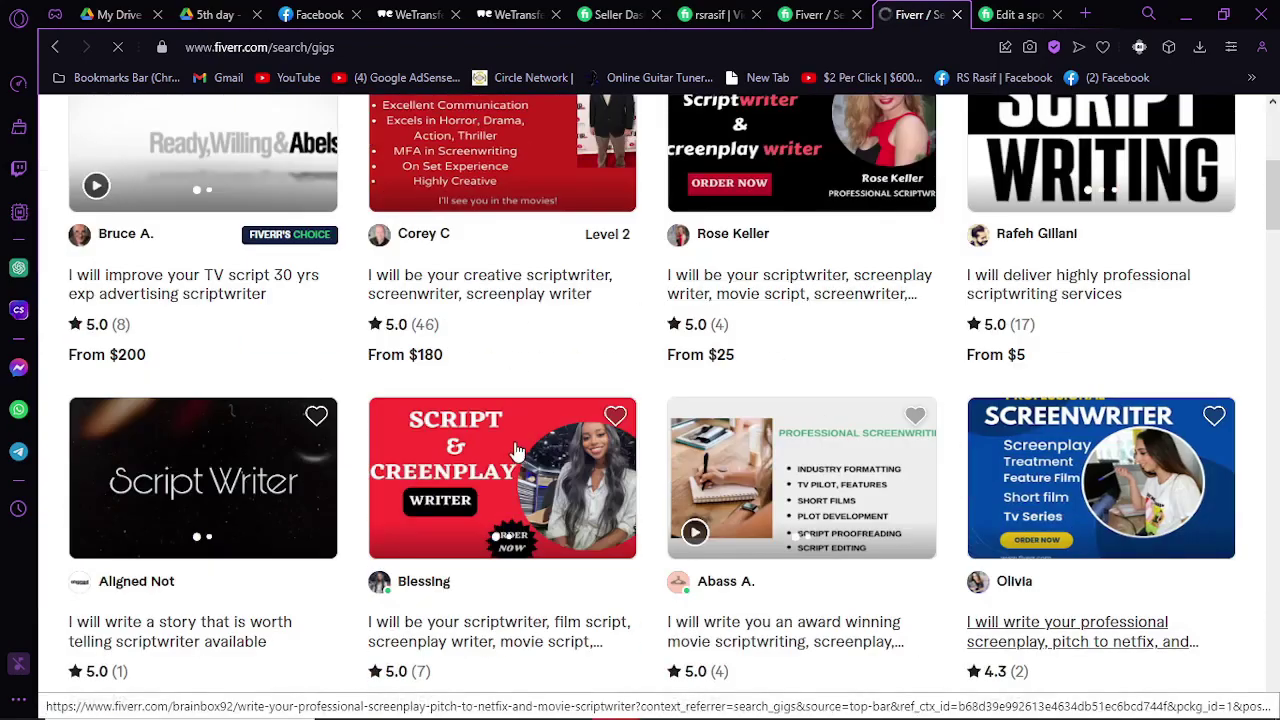
scroll(986, 426, up, 1)
scroll(222, 455, up, 1)
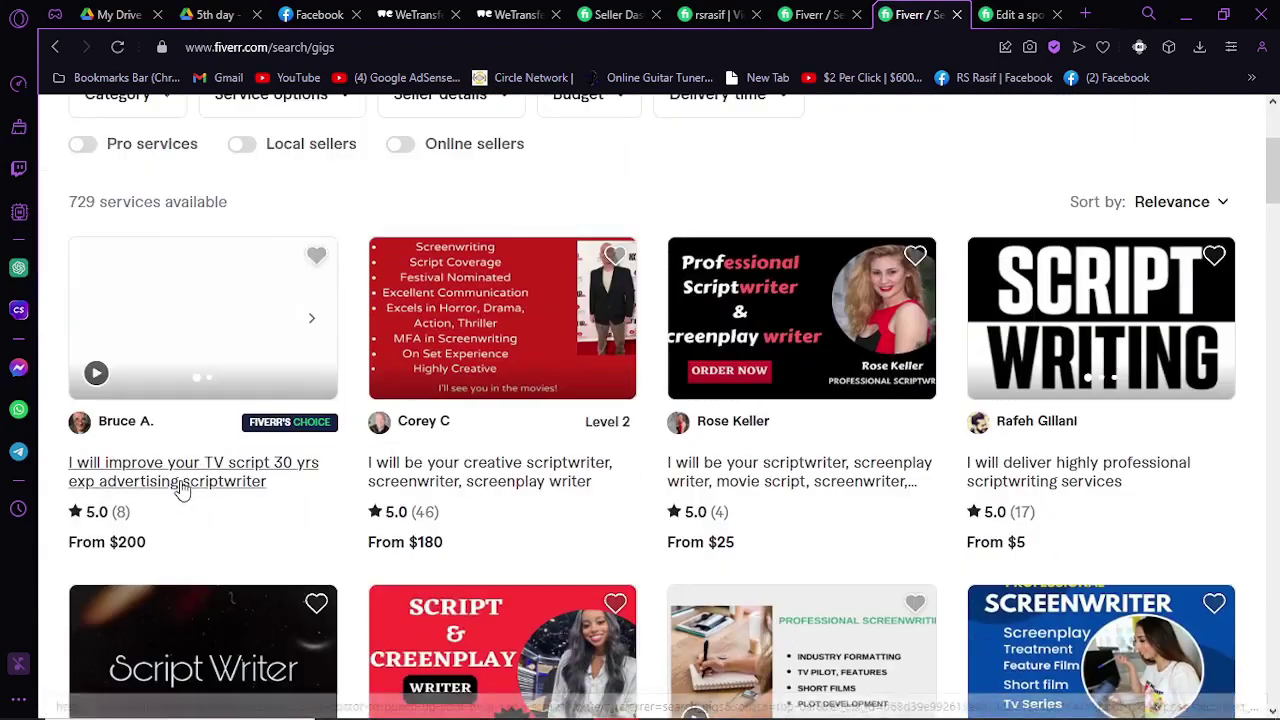
Open the 'I will improve your TV script' gig and compare its Standard and $970 Premium packages.
click(180, 478)
click(1020, 14)
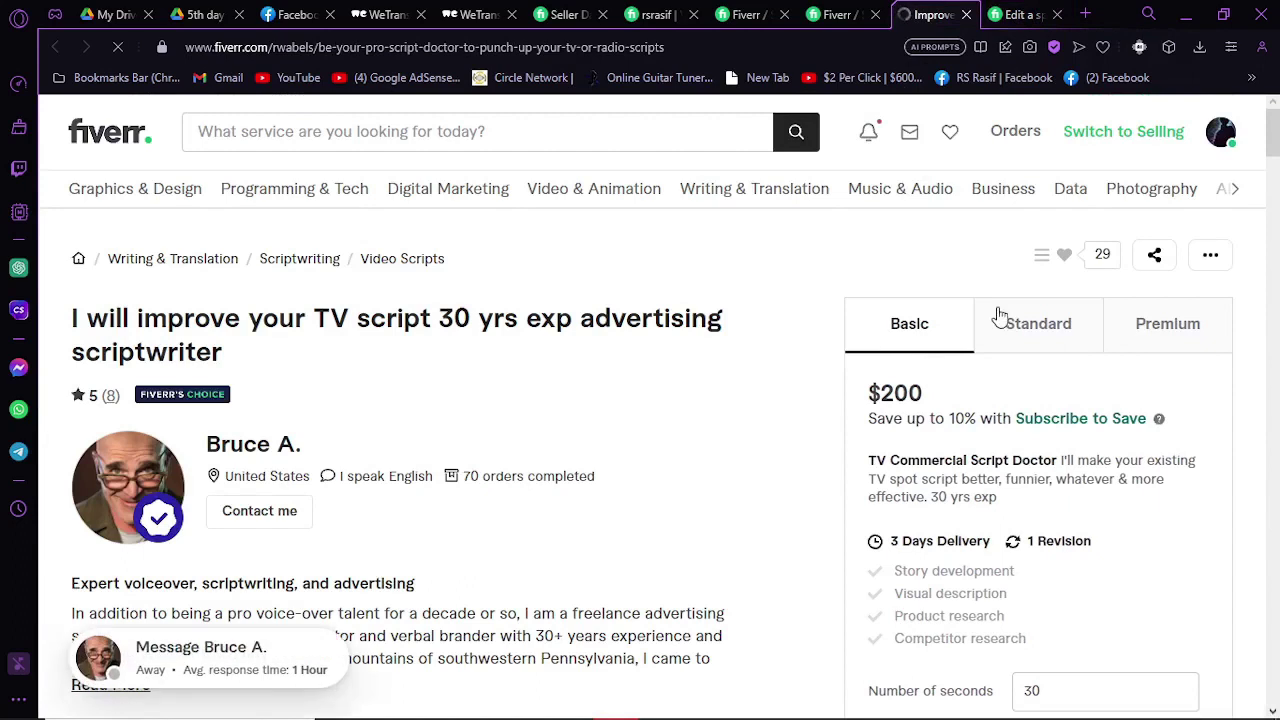
click(1005, 333)
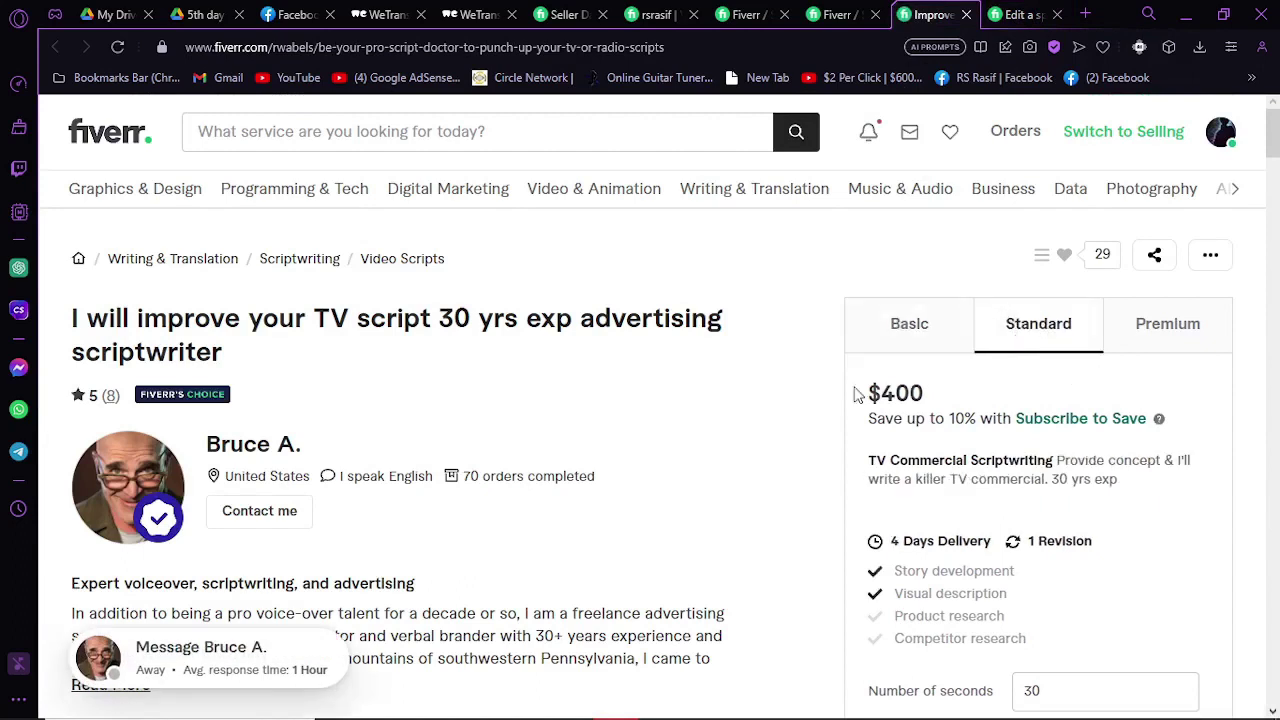
click(1189, 344)
drag(868, 400, 1030, 375)
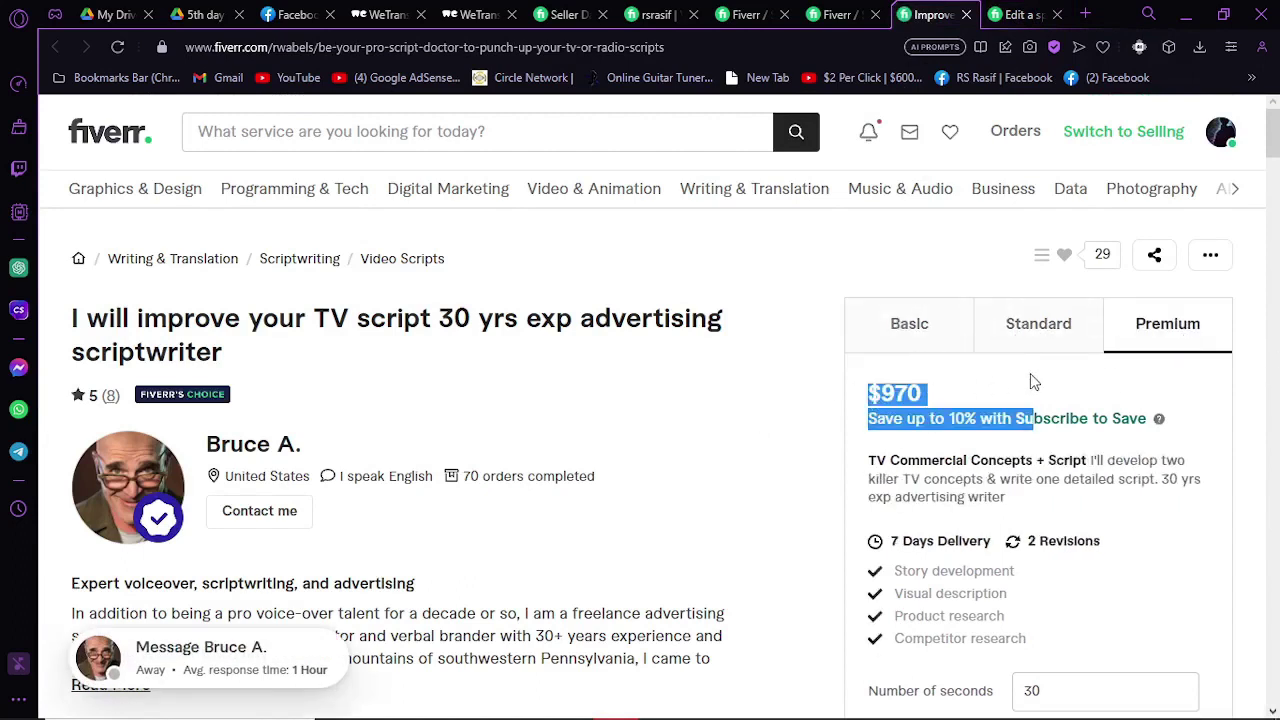
click(1020, 380)
scroll(937, 350, down, 2)
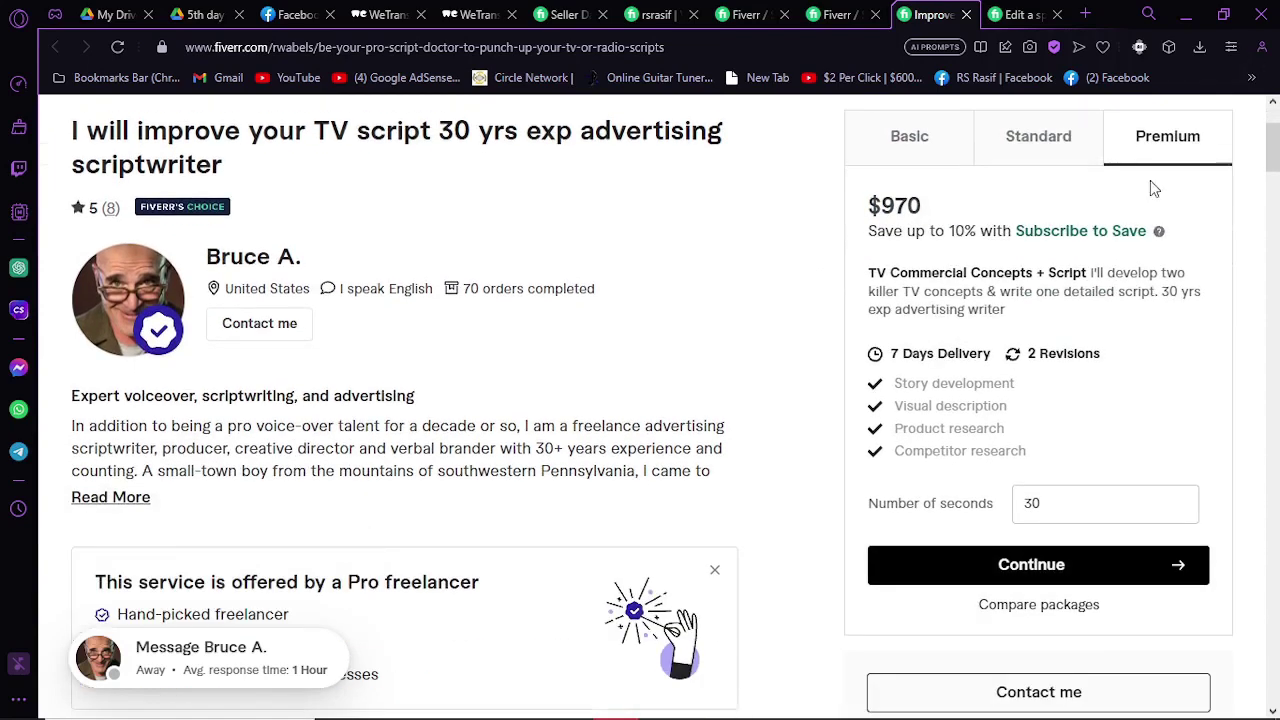
Preview the Premium package's order options, then close them and dismiss the Pro freelancer notice.
click(969, 577)
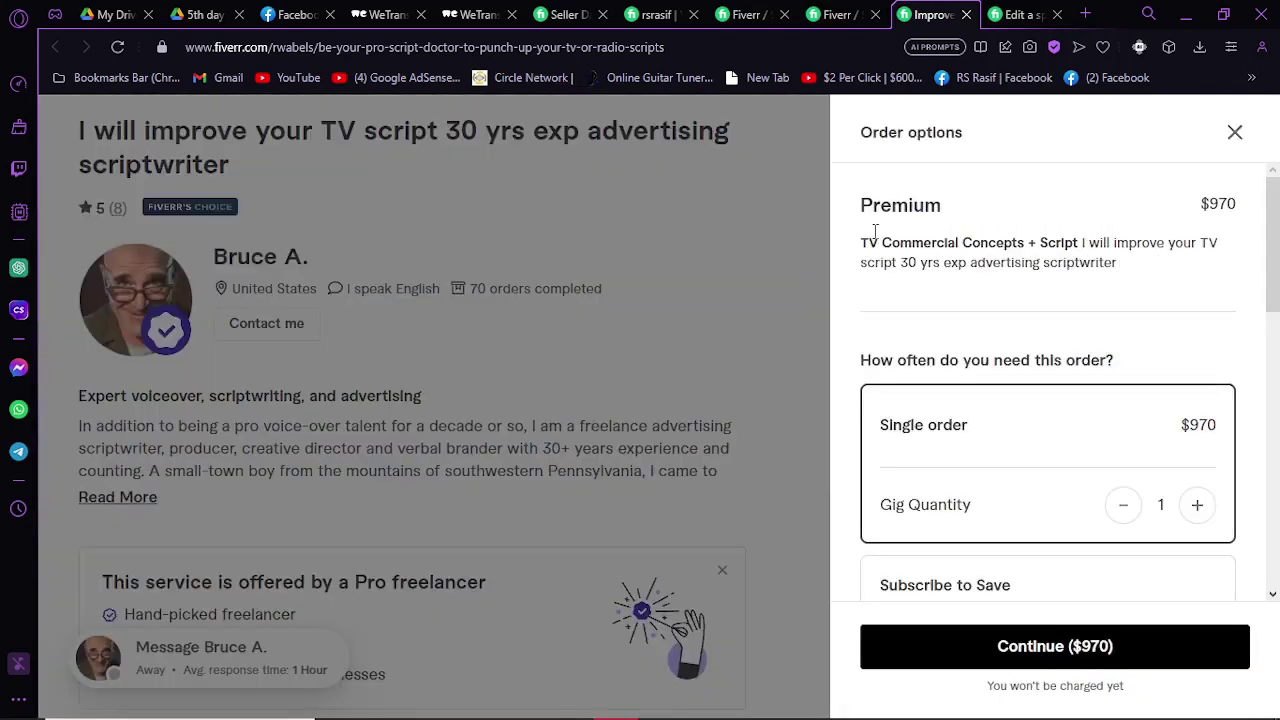
scroll(1006, 395, down, 5)
scroll(875, 447, down, 3)
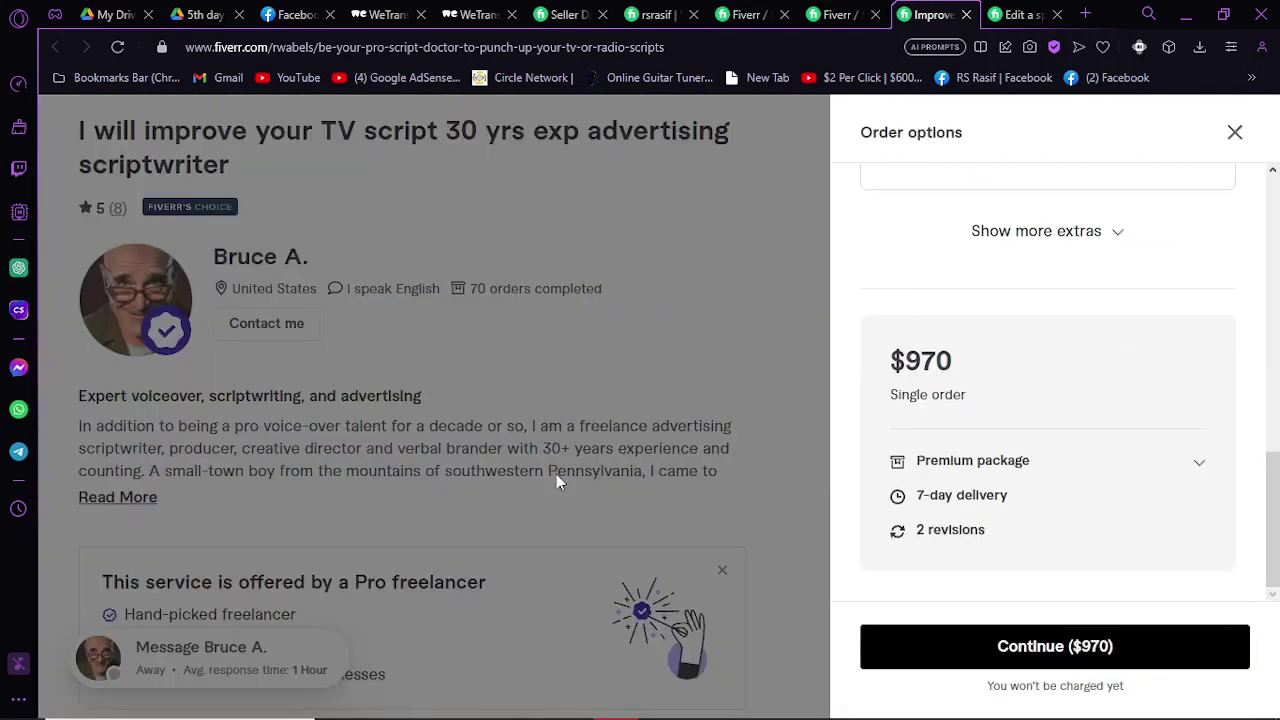
click(1236, 133)
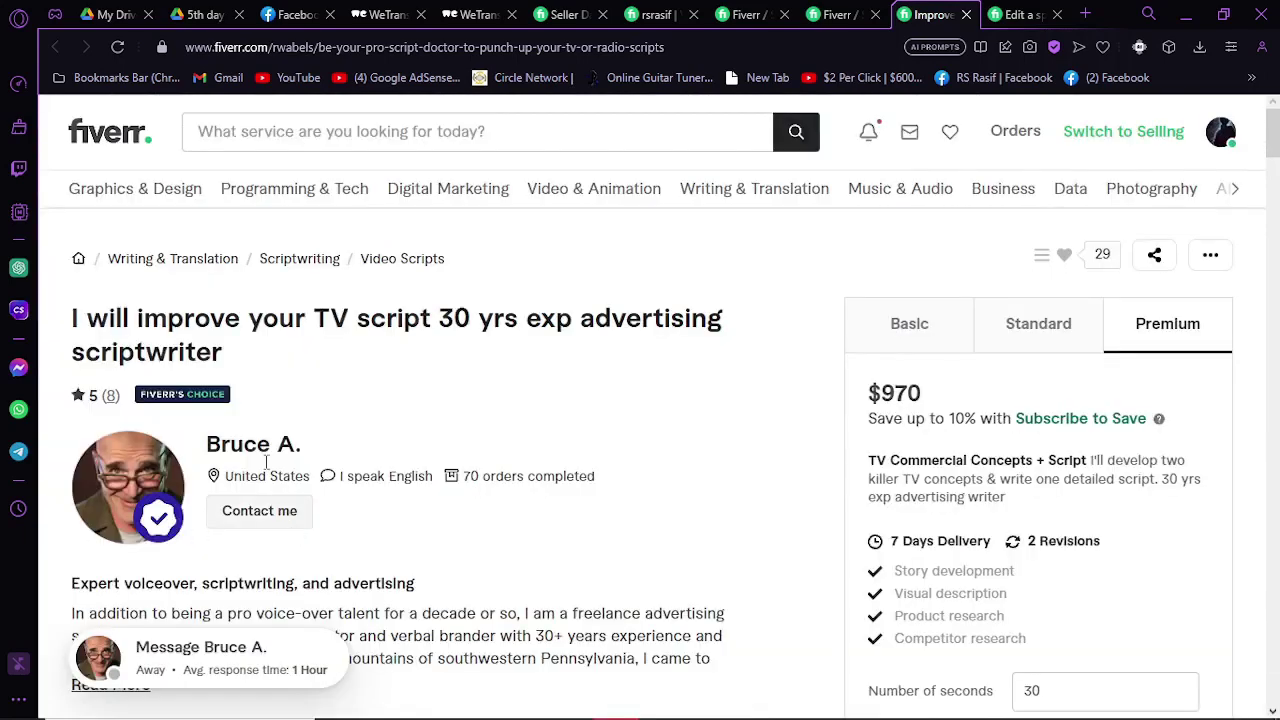
scroll(594, 232, down, 2)
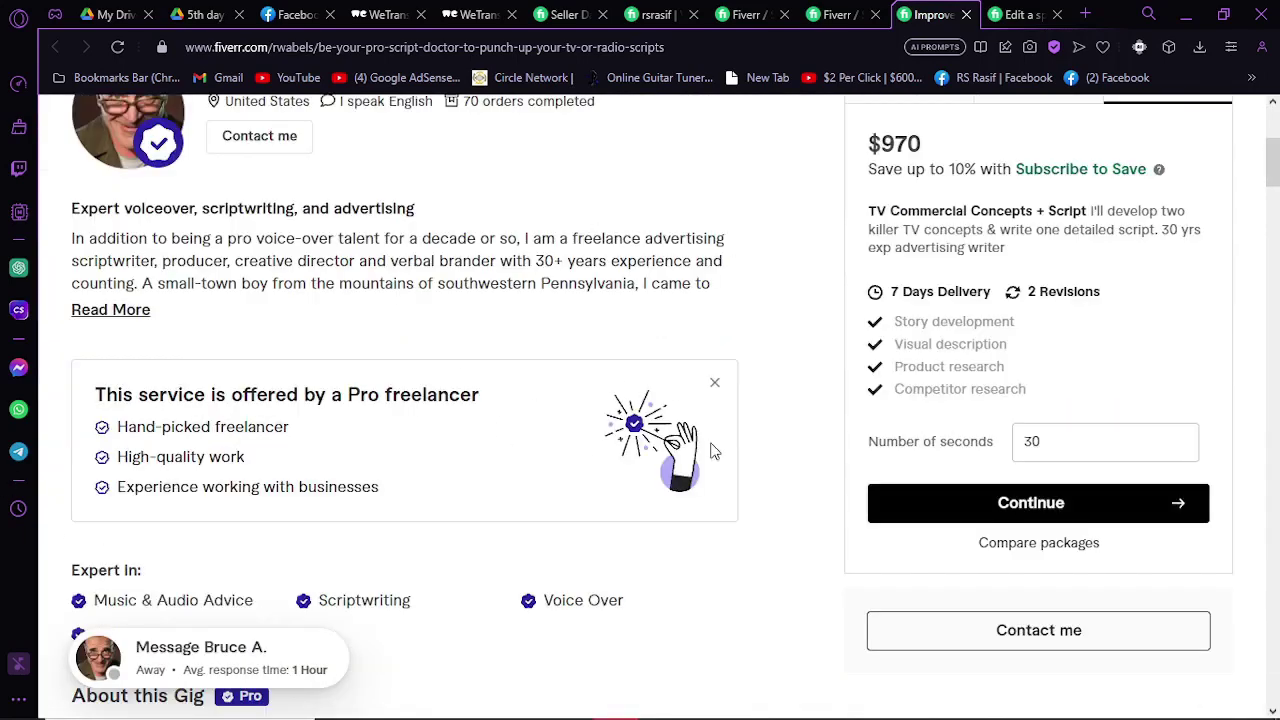
click(716, 386)
scroll(340, 437, up, 4)
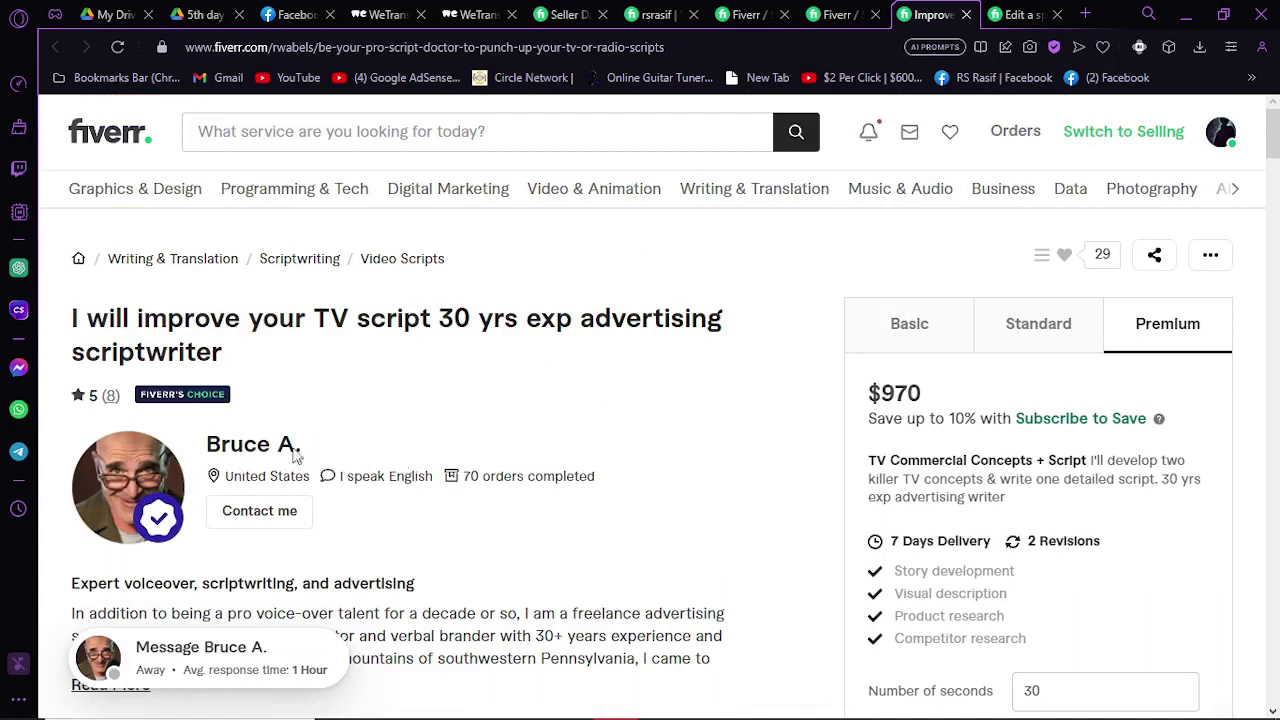